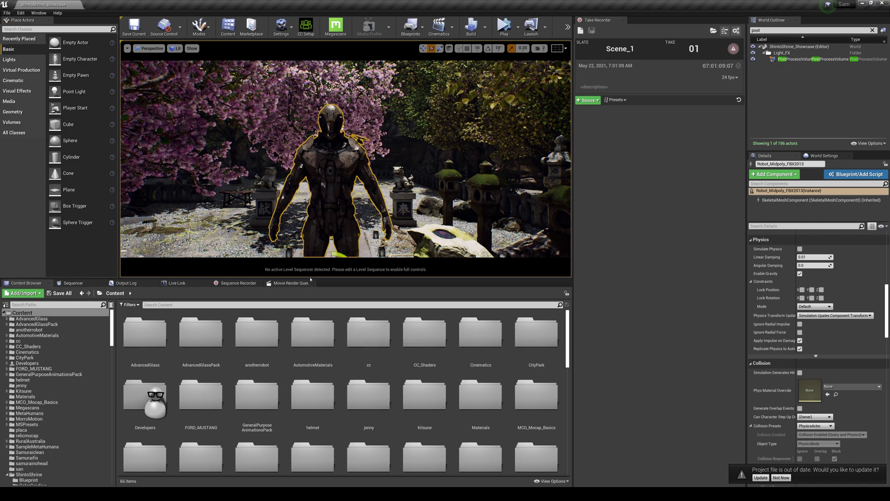
Scale the robot uniformly down to 0.4225 and raise it to about Z 65.348
left_click_drag(311, 279, 311, 432)
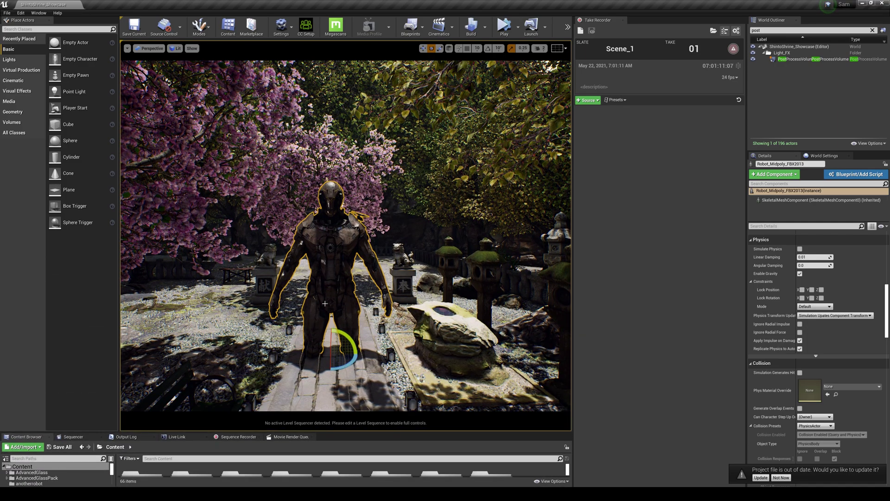
key("w")
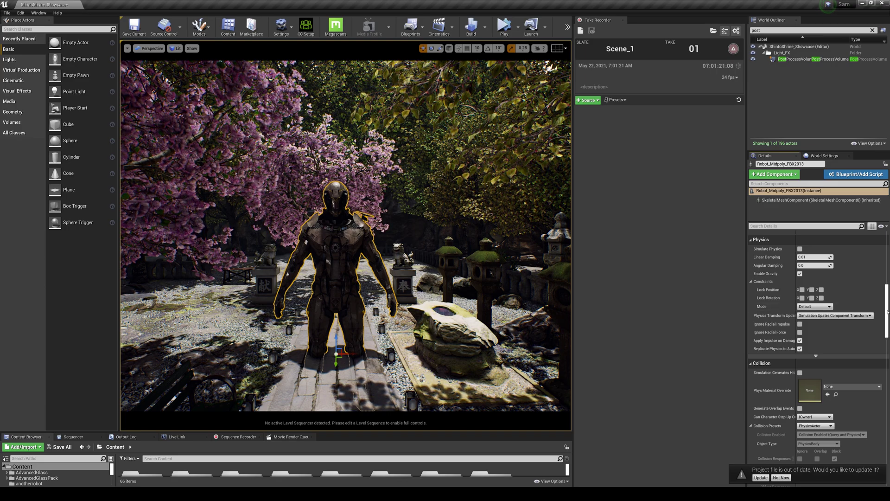
scroll(816, 301, "up", 10)
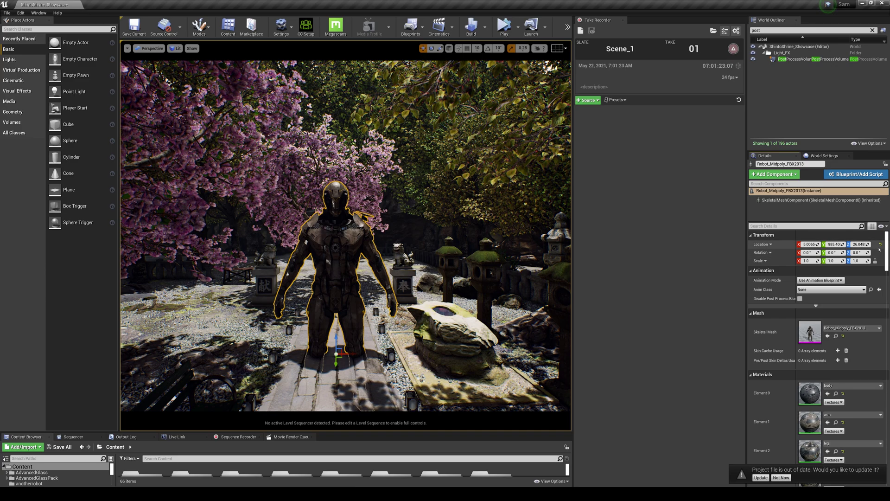
left_click(875, 261)
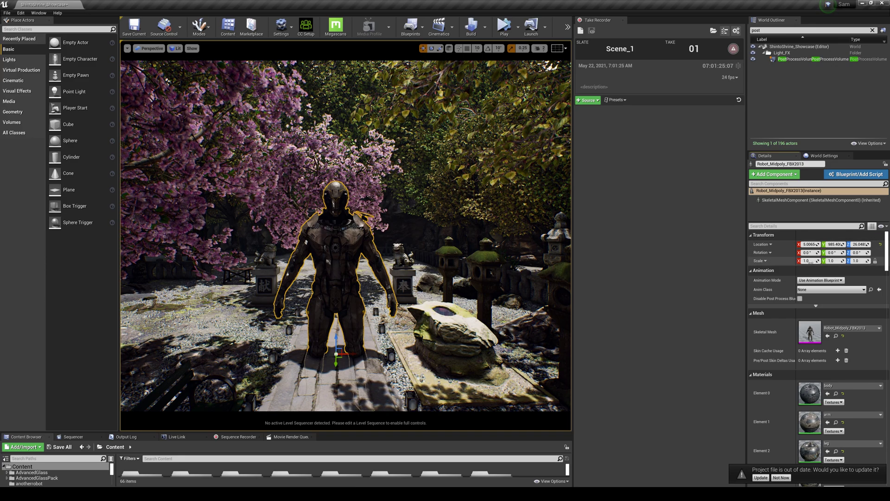
left_click_drag(809, 260, 699, 280)
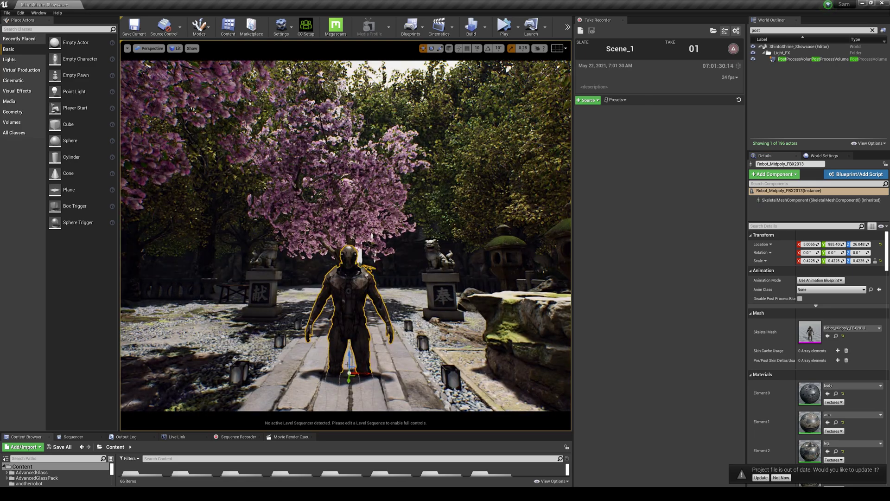
left_click_drag(354, 320, 398, 267)
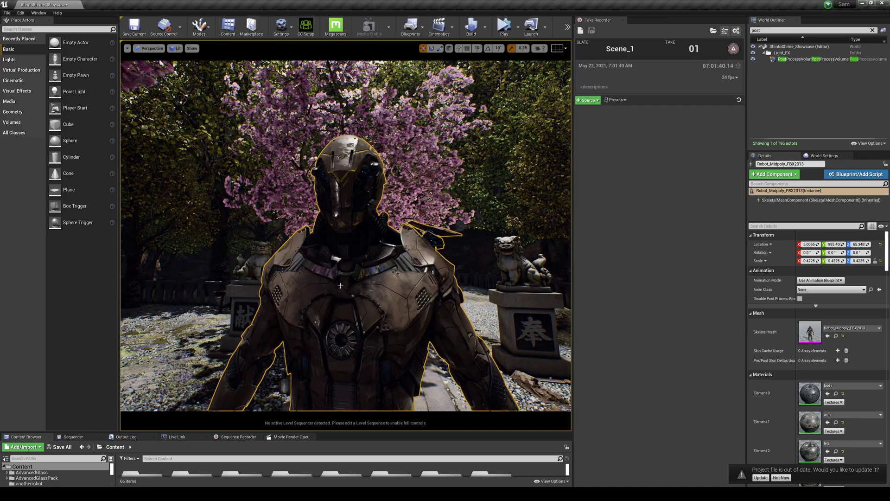
Look up the Ray Tracing setting in Project Settings by searching 'rayt'
left_click(20, 12)
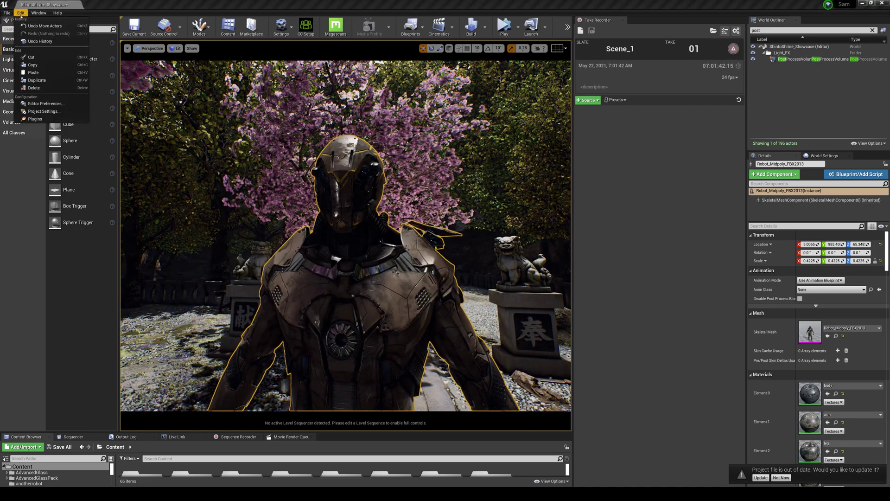
left_click(44, 111)
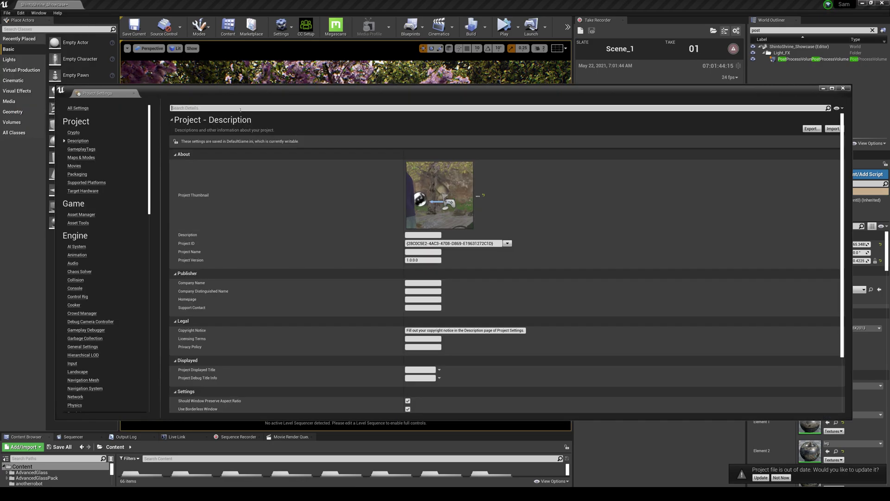
type("rayt")
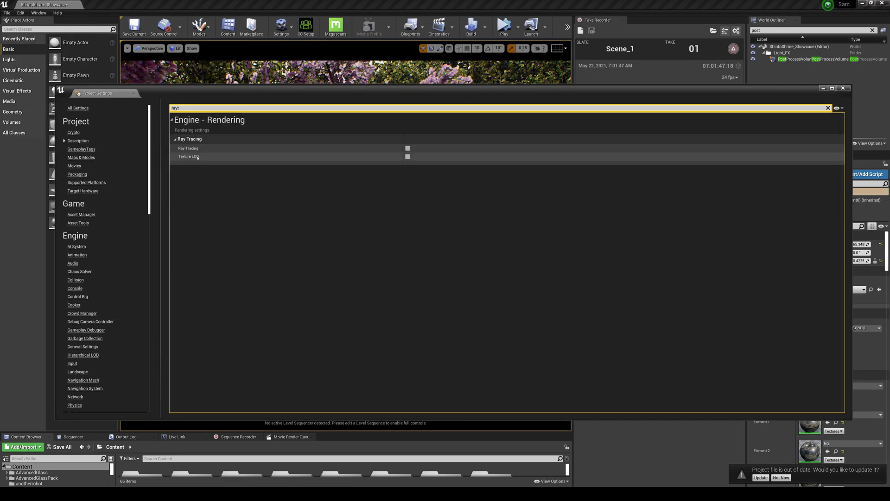
left_click(843, 88)
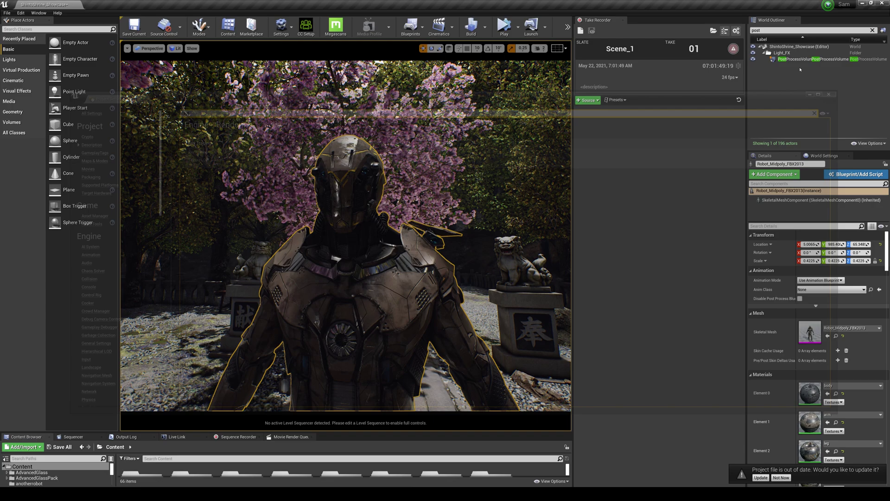
Keep the PostProcessVolume's reflection type override on Screen Space, then begin Save Current Level As
left_click(816, 59)
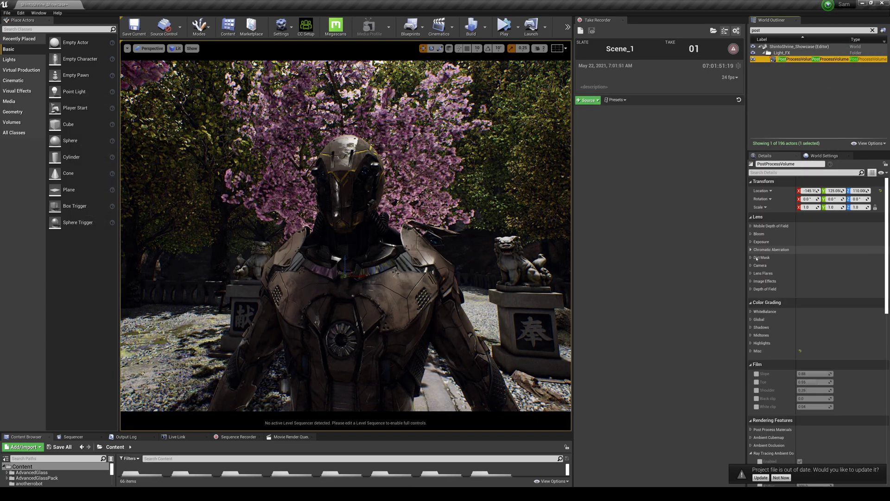
scroll(763, 292, "down", 5)
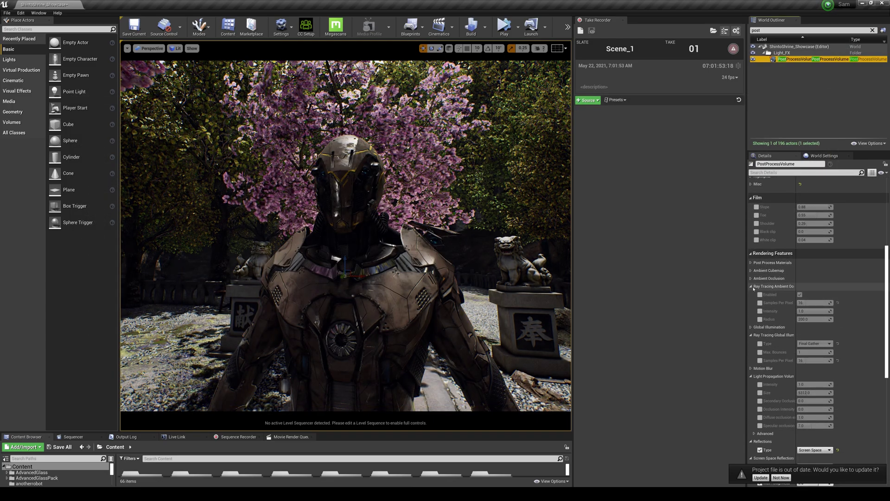
scroll(784, 305, "down", 3)
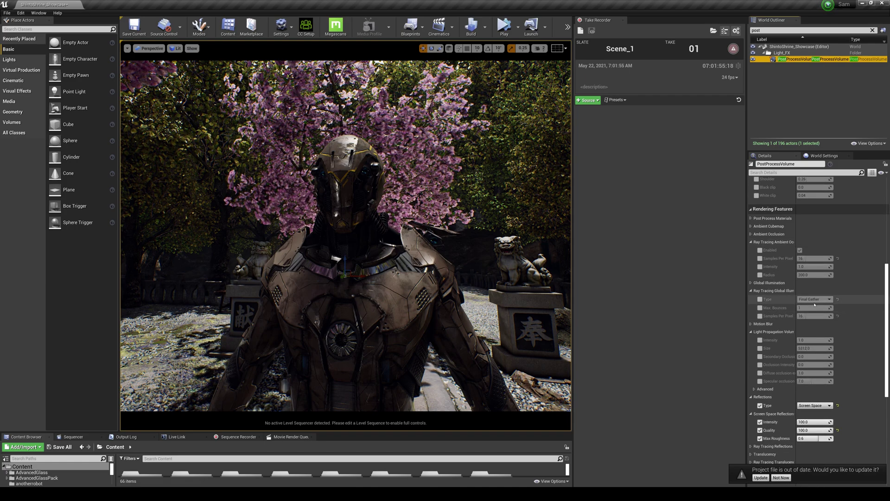
scroll(776, 356, "down", 1)
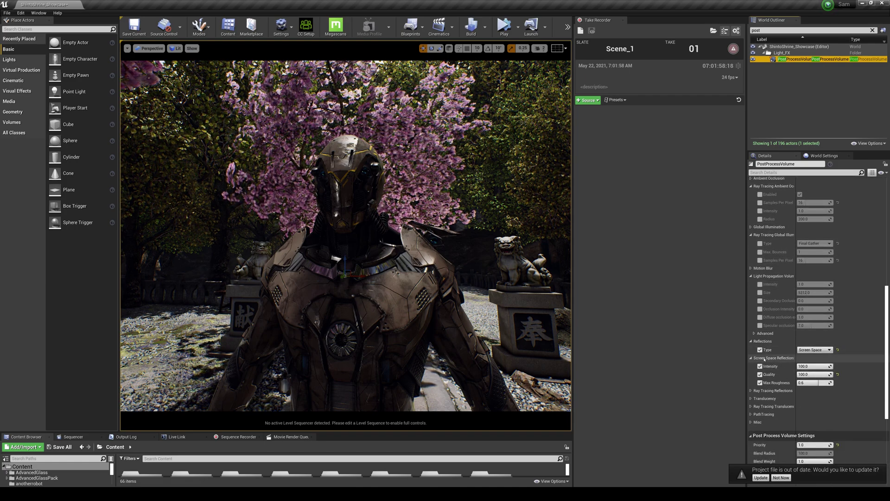
left_click(760, 350)
left_click(760, 350)
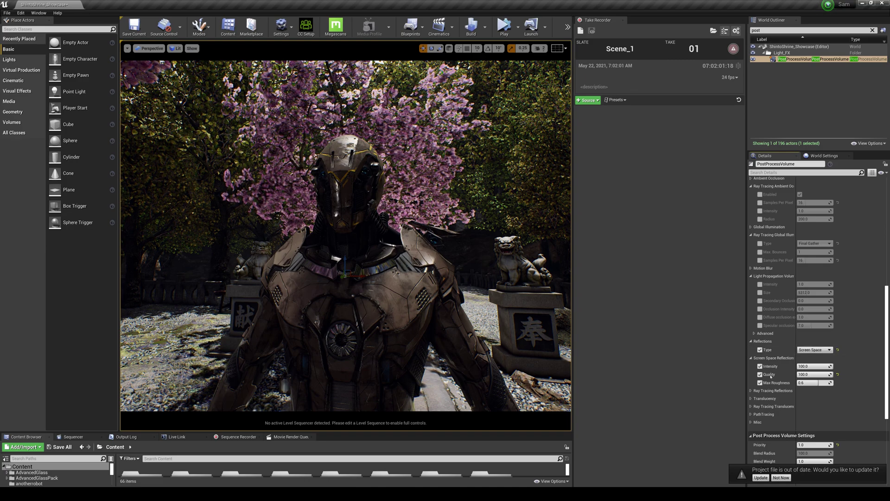
scroll(823, 343, "down", 1)
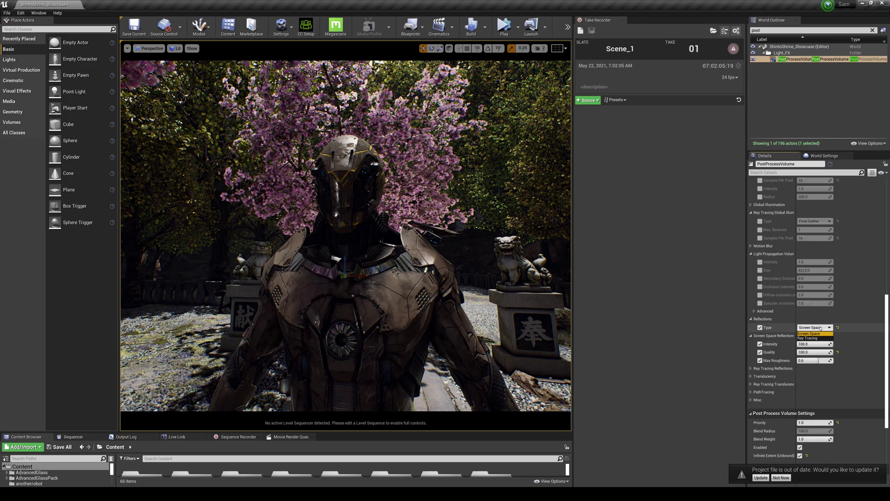
key("Down")
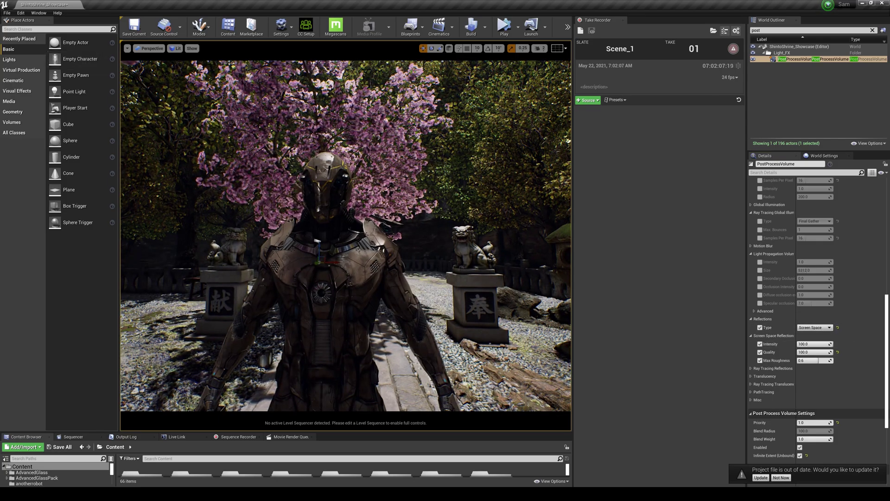
key("ctrl+alt+s")
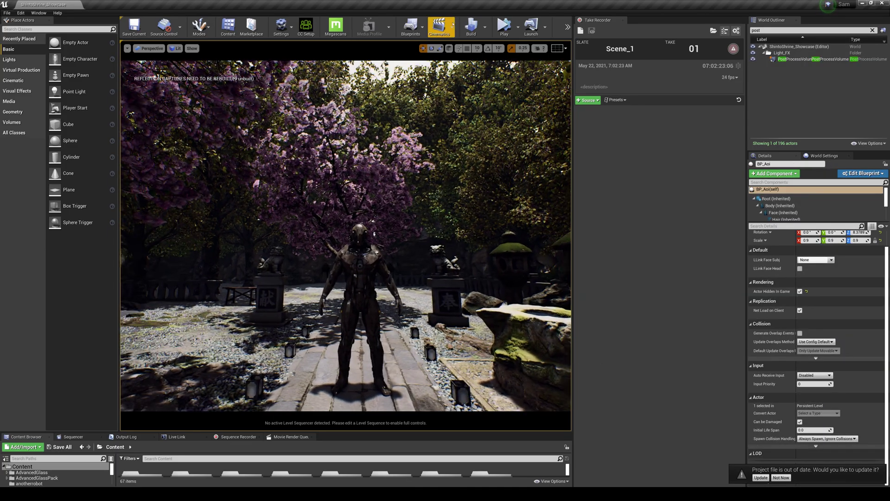
Add a new level sequence named 'robot' and enlarge the Sequencer panel
left_click(444, 28)
left_click(461, 47)
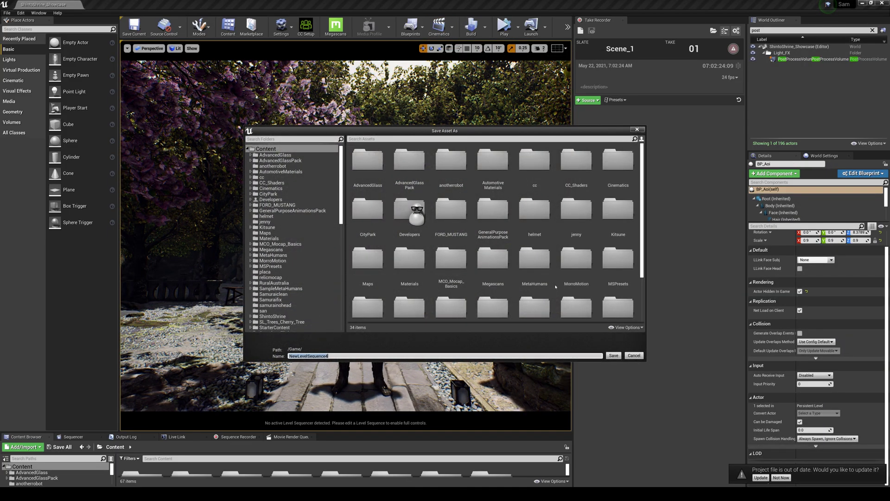
type("robot")
key("Return")
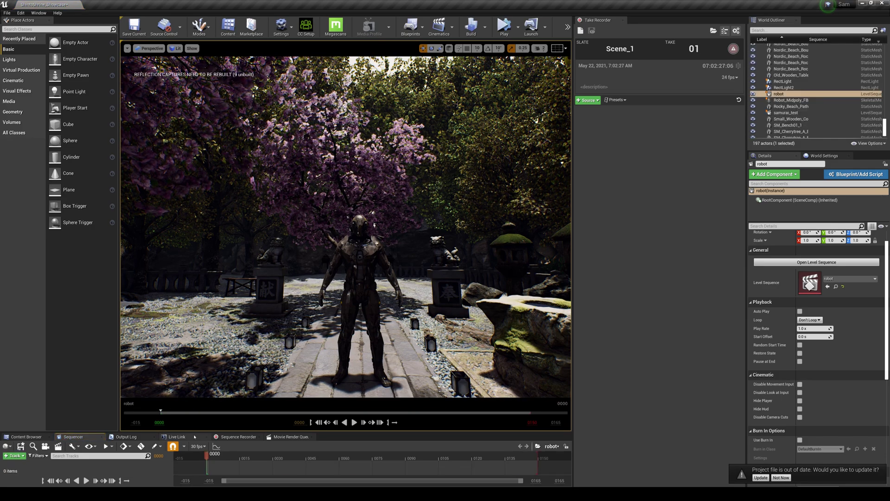
left_click_drag(197, 433, 197, 379)
Add the selected robot actor as a track in the robot sequence
left_click(358, 250)
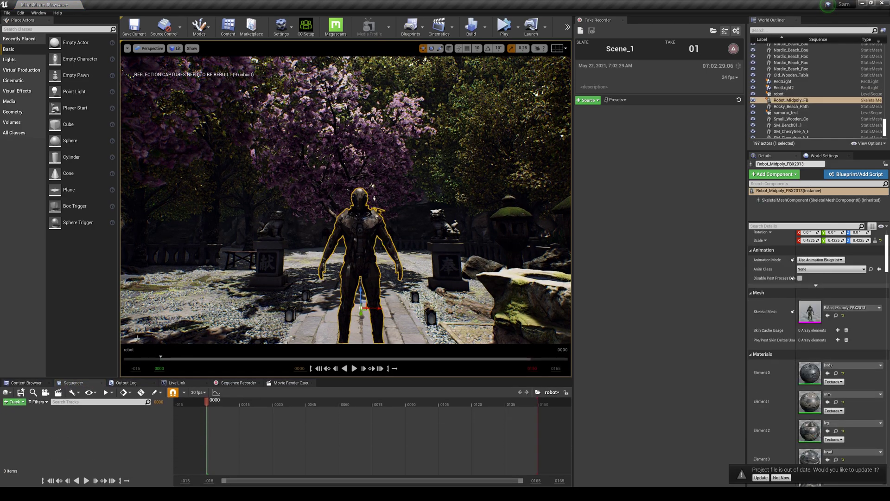
left_click(18, 401)
mouse_move(42, 374)
left_click(139, 310)
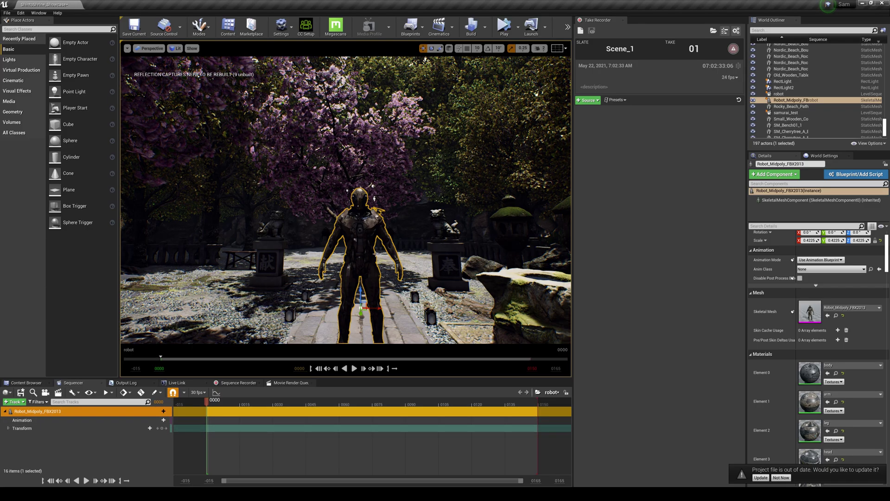
scroll(374, 254, "up", 5)
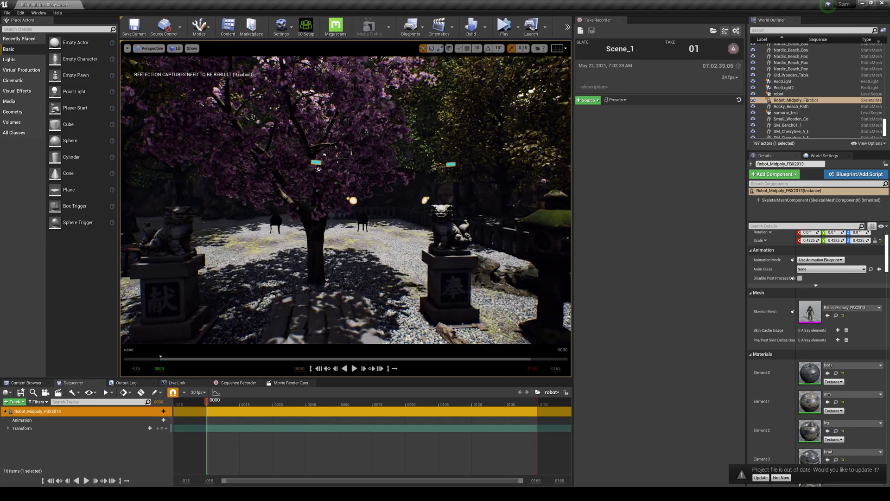
Create a cine camera with a Camera Cuts track in the sequence
left_click(385, 254)
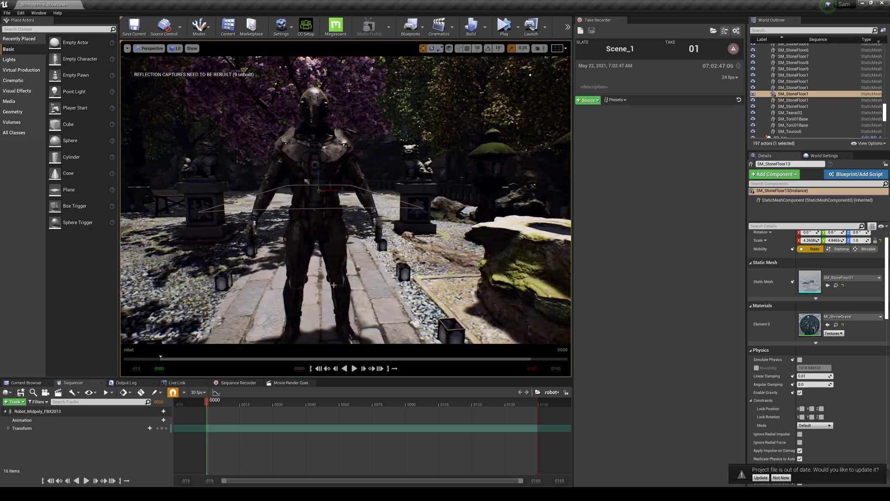
left_click(37, 411)
left_click(45, 392)
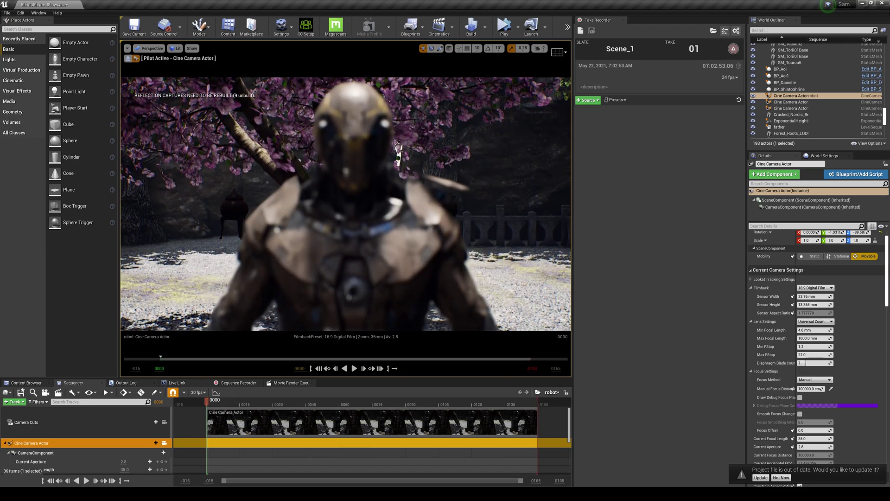
Hide the incense burner behind the robot from the shot
left_click(235, 211)
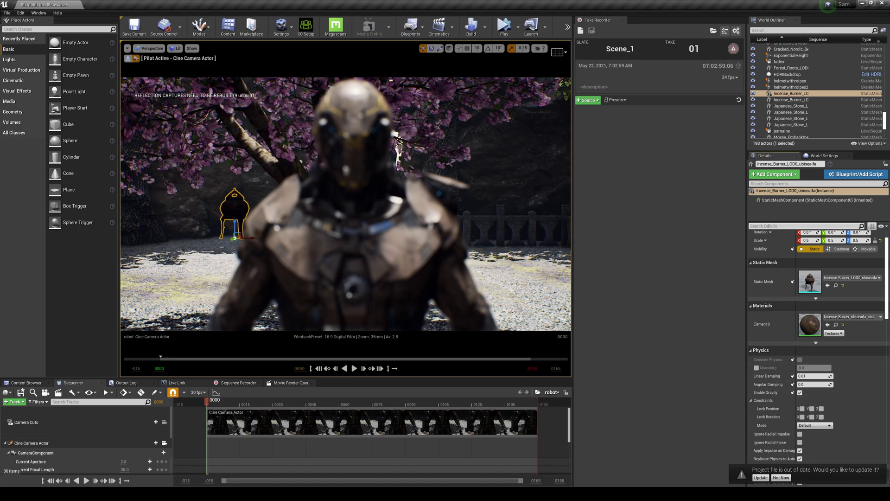
key("h")
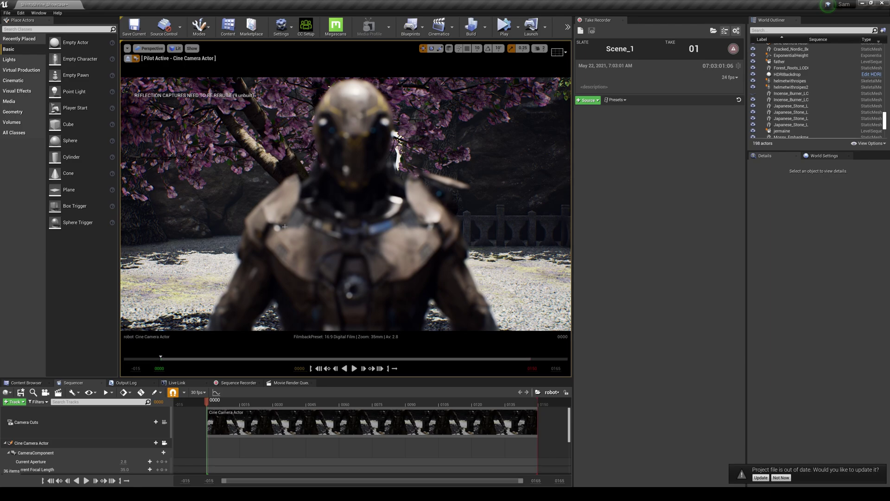
left_click(349, 240)
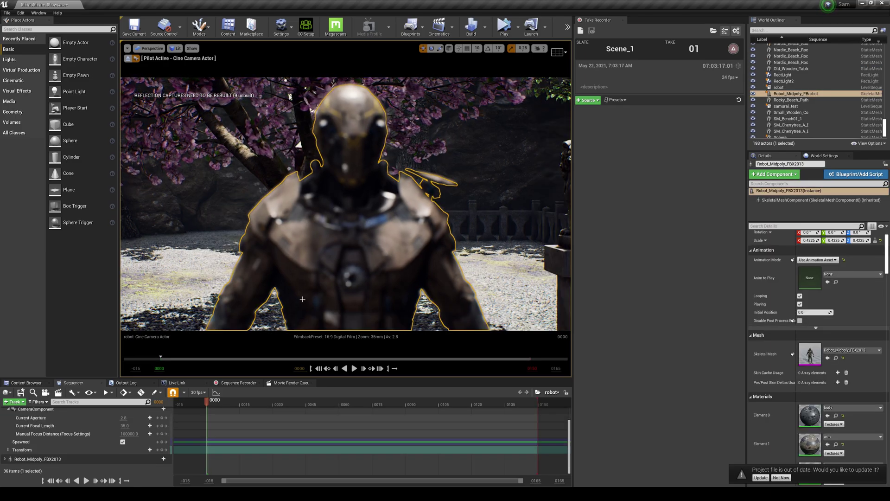
Set the cine camera's Current Focal Length to 50
left_click(131, 425)
double_click(125, 426)
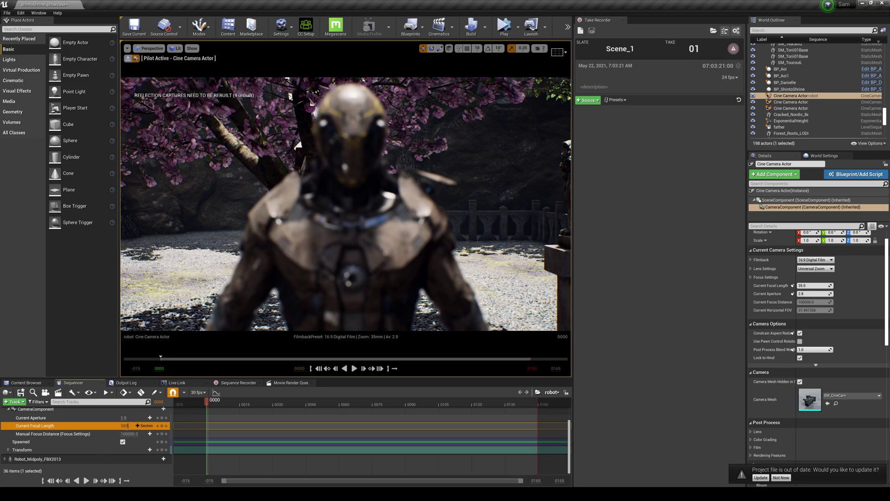
type("50")
key("Return")
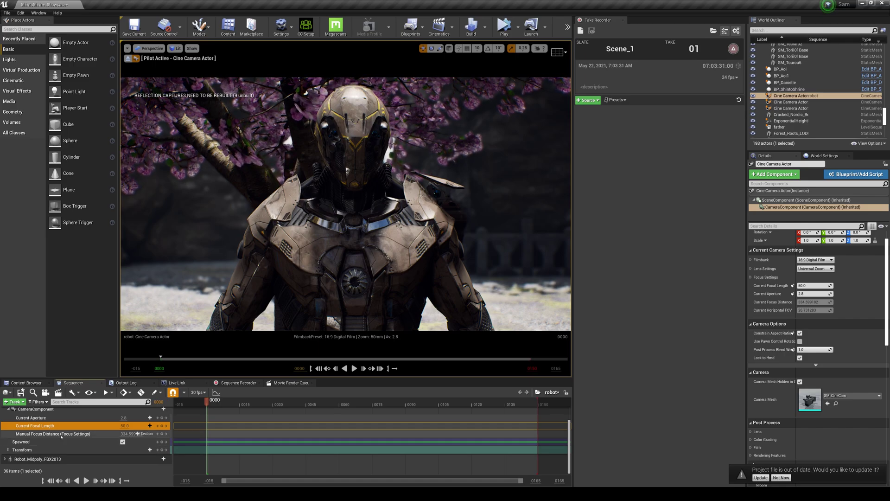
Enable Draw Debug Focus Plane on the cine camera to check focus on the robot's head
scroll(33, 447, "up", 3)
left_click(32, 444)
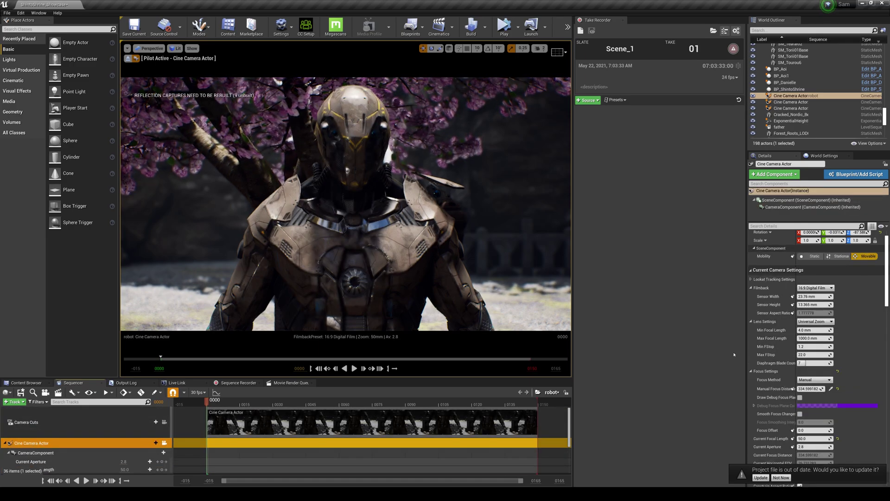
left_click(800, 397)
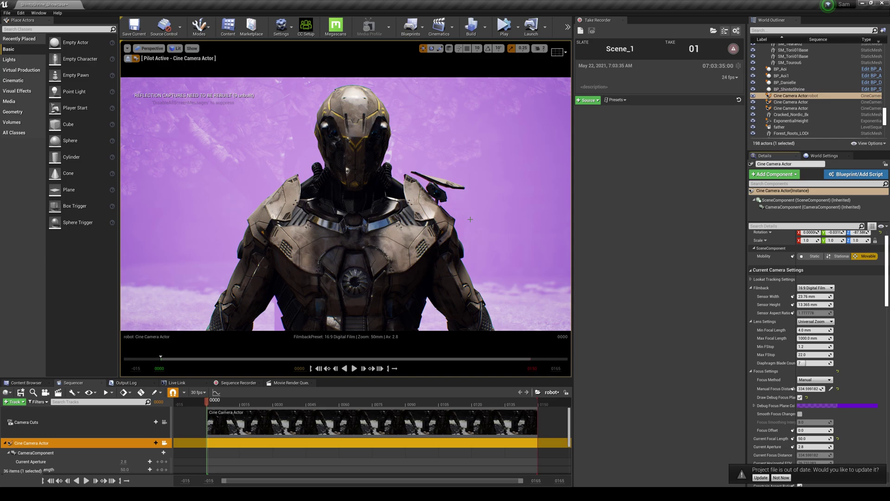
scroll(93, 445, "down", 2)
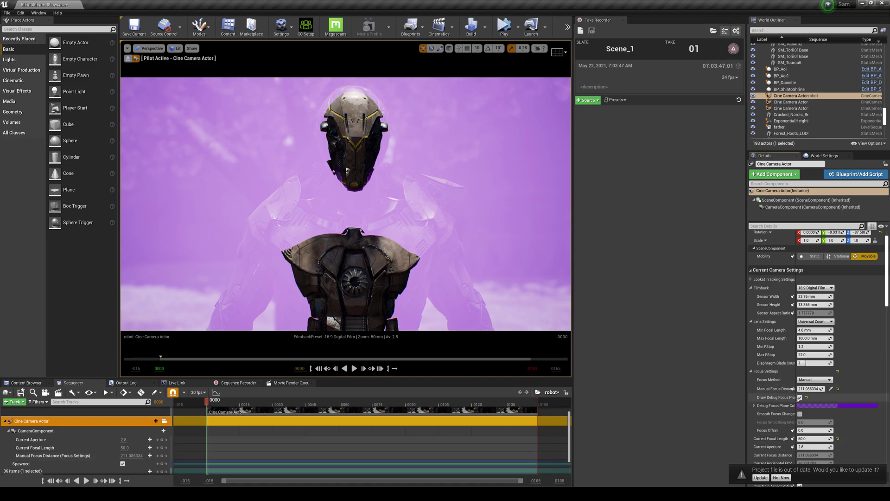
Turn off Draw Debug Focus Plane, use Save All, then run Build Reflection Captures
left_click(800, 398)
left_click(7, 13)
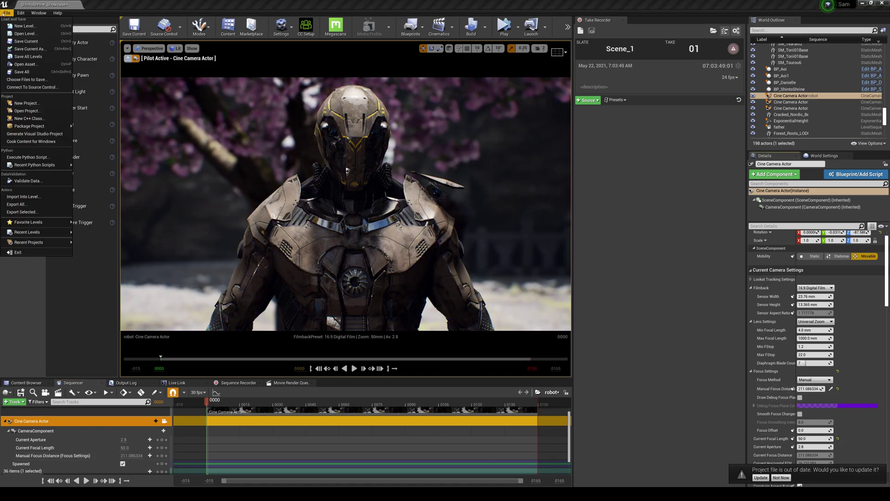
left_click(22, 72)
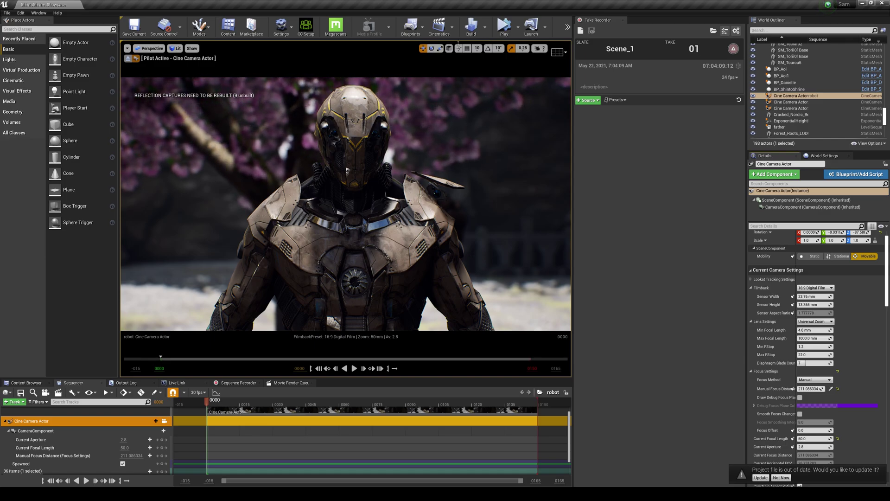
left_click(485, 26)
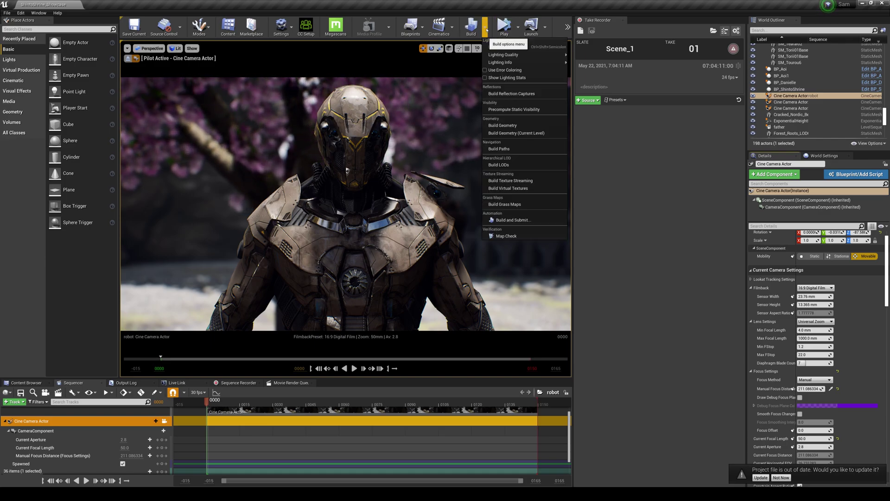
left_click(525, 94)
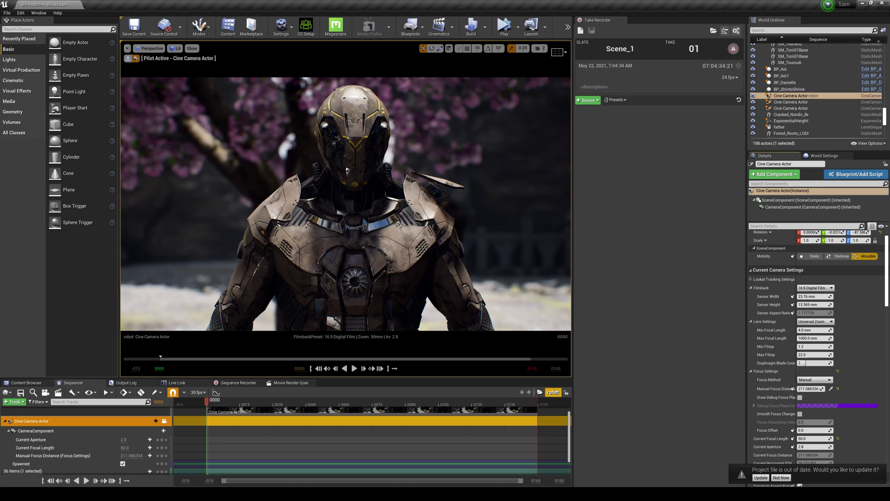
Add the robot sequence as a job in the Movie Render Queue
left_click(291, 383)
left_click(13, 393)
type("robot")
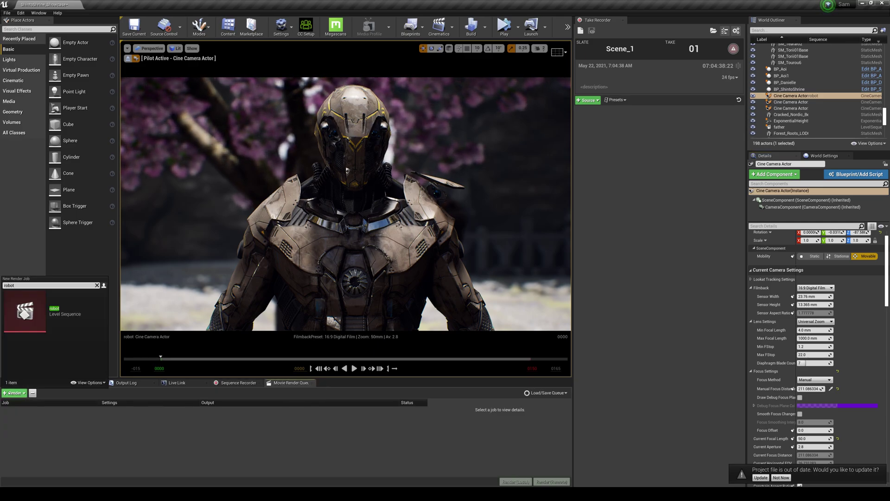
left_click(27, 310)
left_click(119, 410)
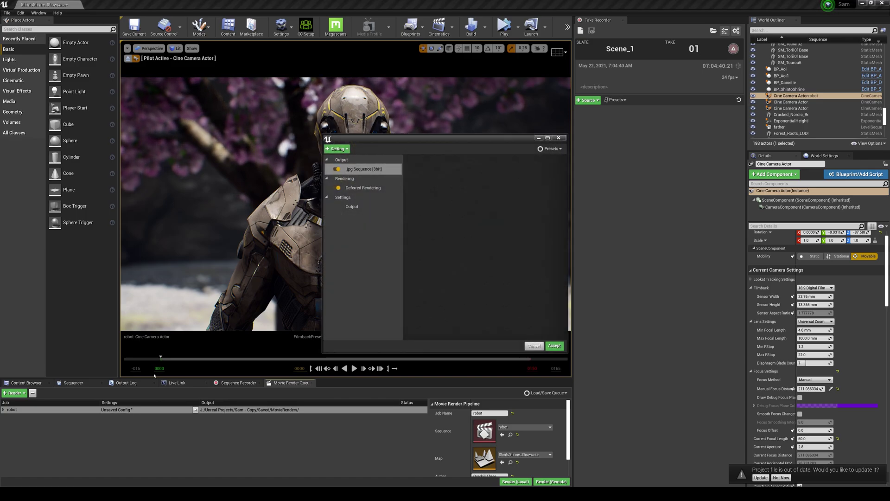
Add PNG Sequence output to the robot job's render settings
left_click(344, 159)
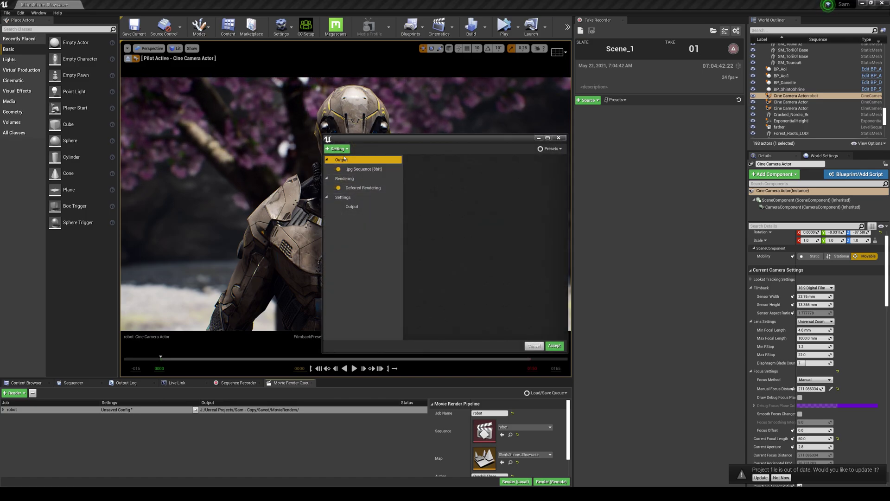
left_click(337, 149)
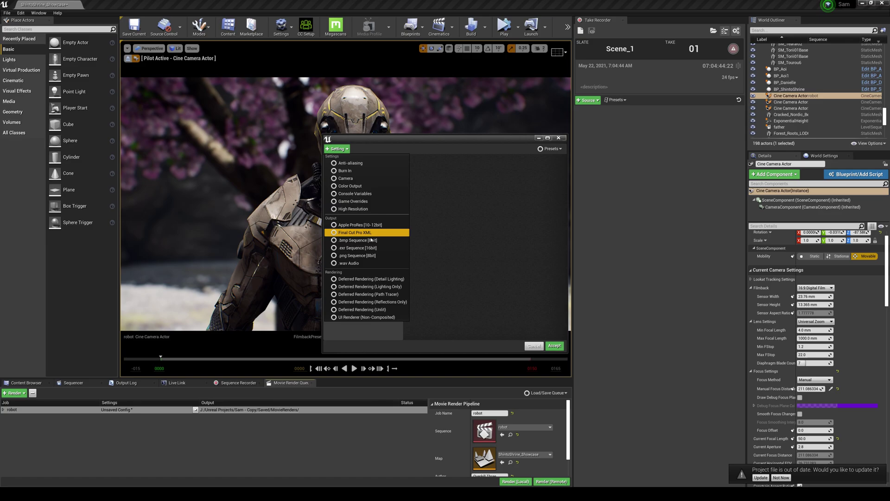
left_click(367, 255)
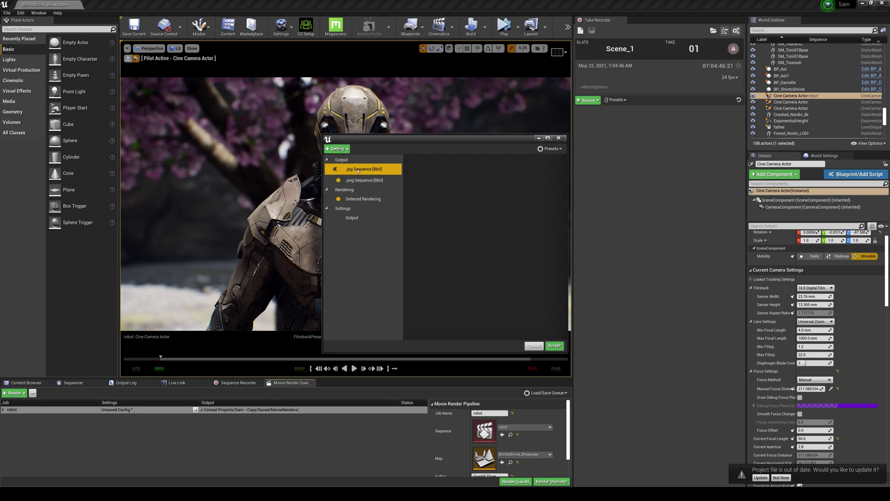
Set output resolution to 4096×2160 and a custom frame range ending at frame 24
left_click(352, 207)
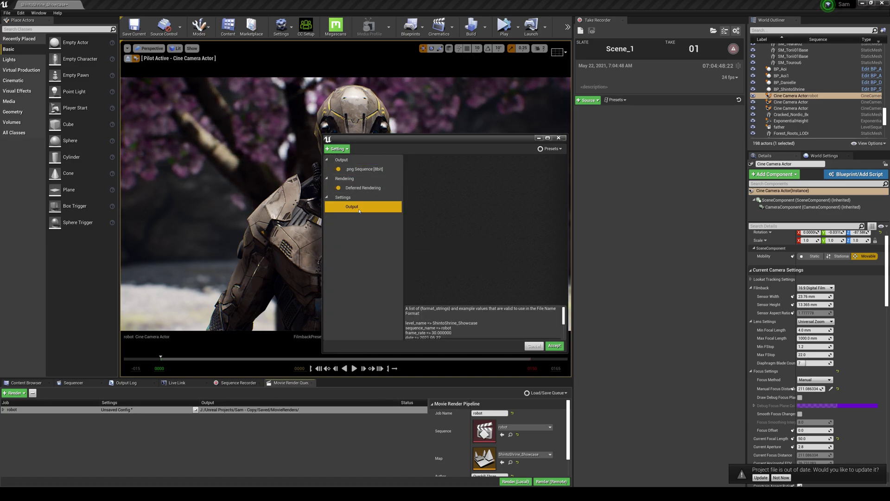
left_click(491, 186)
type("40")
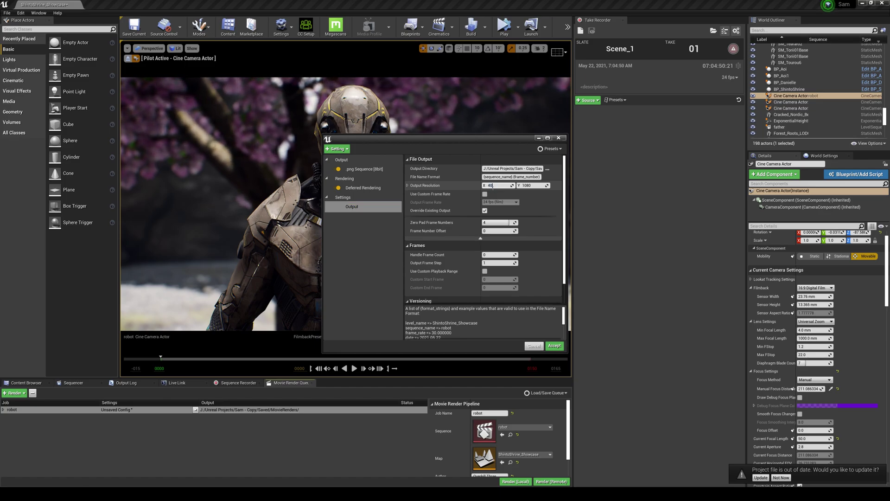
type("96")
key("Tab")
type("2160")
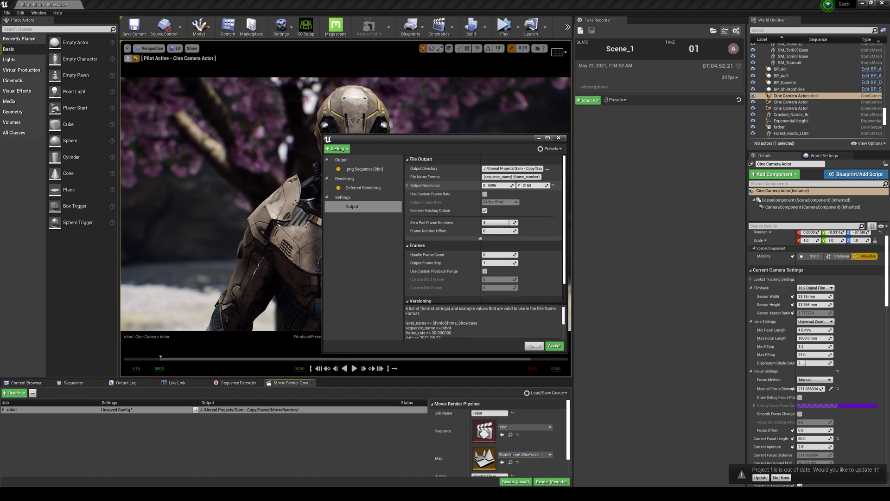
left_click(484, 271)
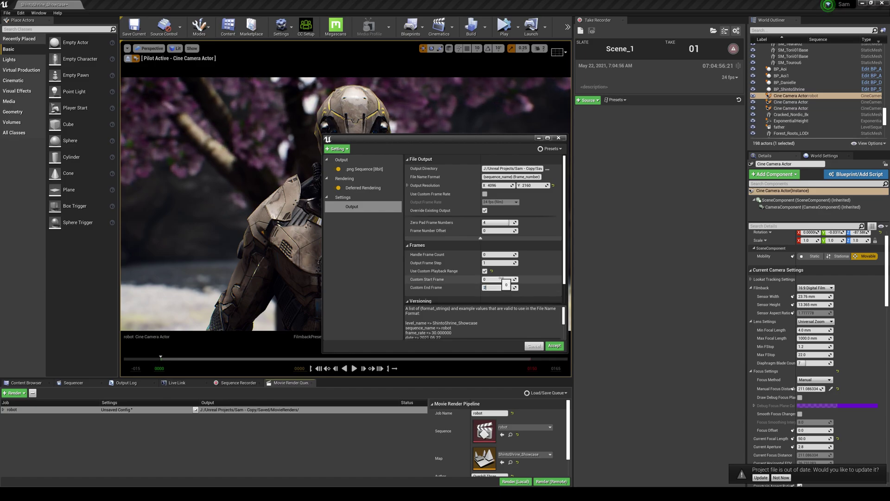
type("24")
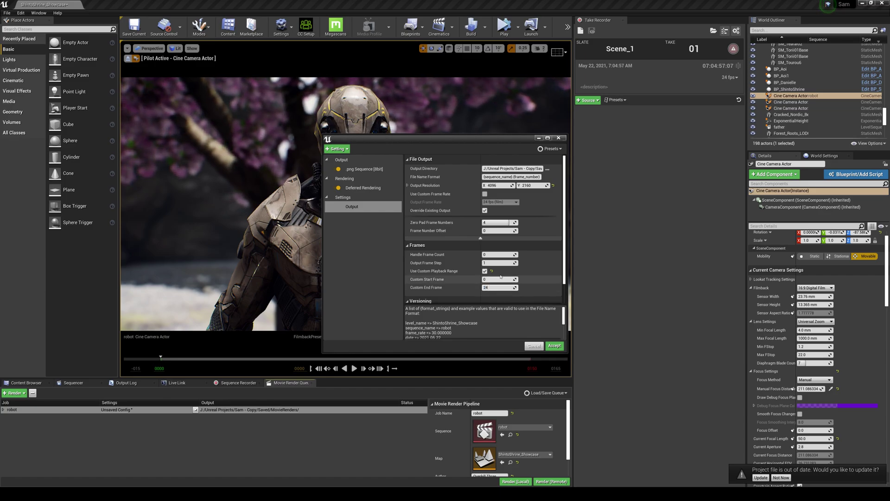
left_click(548, 169)
Create a new folder named 'robot' on the J: drive
left_click(350, 356)
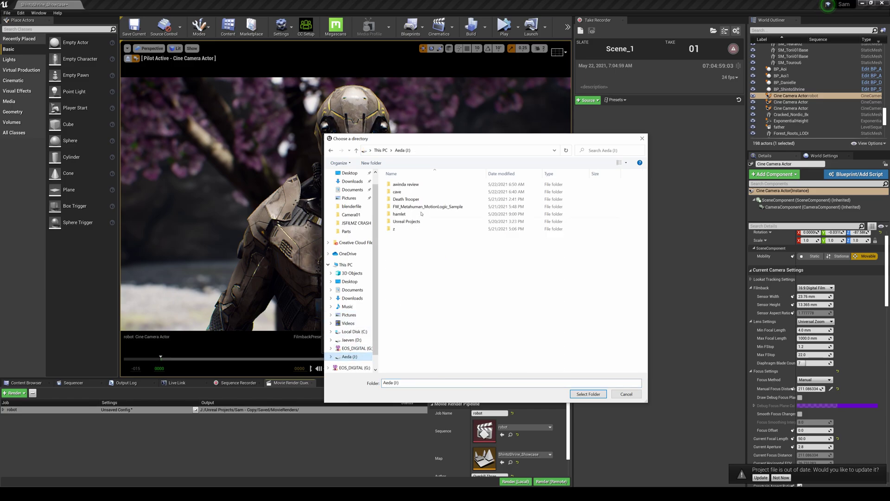
right_click(413, 270)
mouse_move(459, 346)
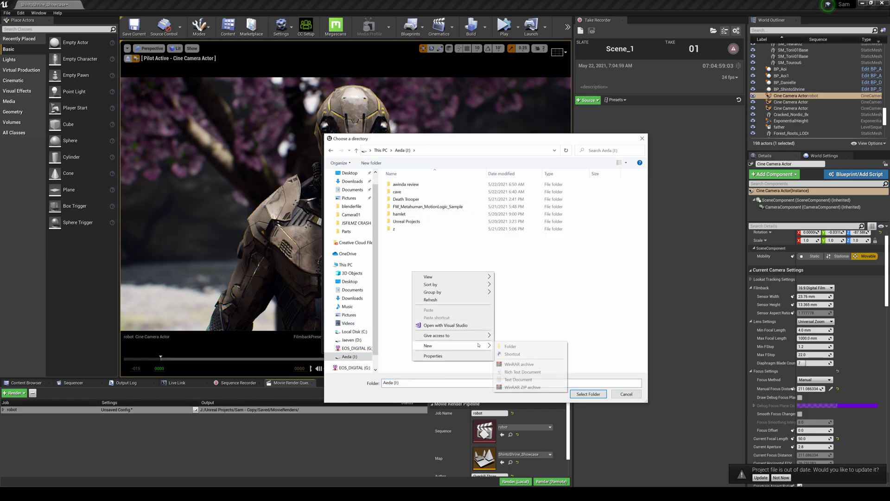
left_click(515, 348)
type("robot")
key("Return")
key("Return")
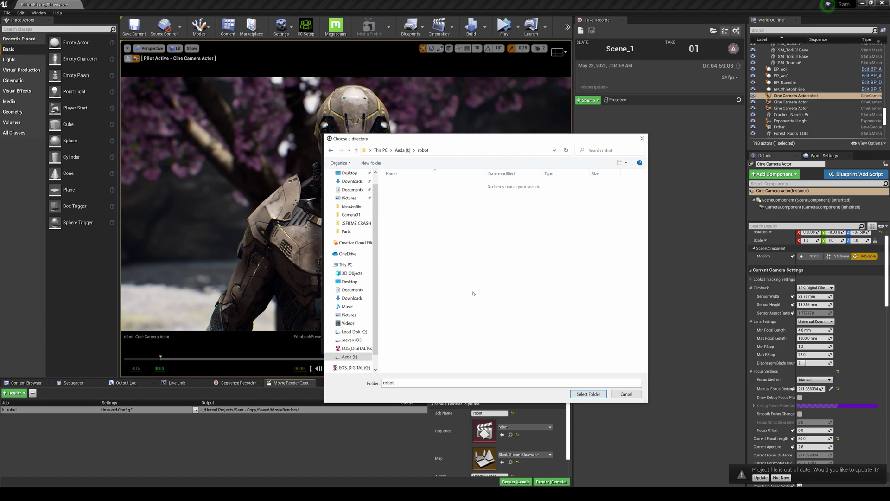
Create a 'nortx' folder inside robot and select it as the output directory
right_click(446, 266)
mouse_move(487, 358)
left_click(539, 350)
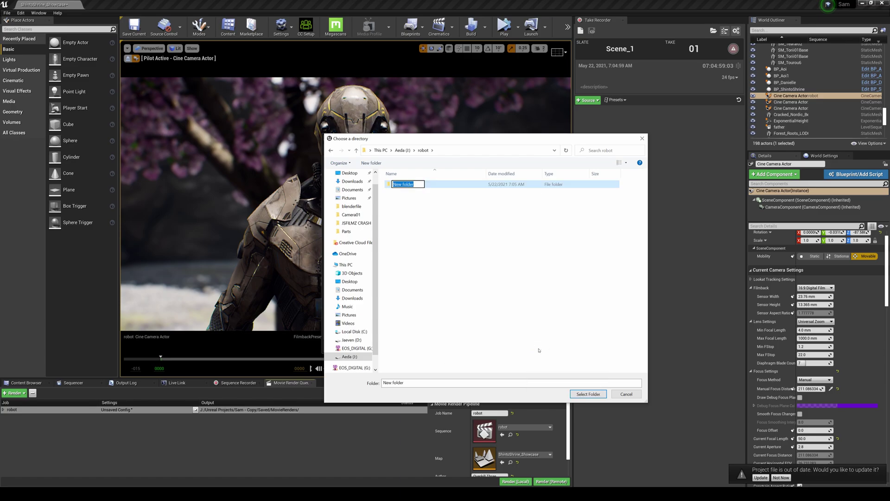
type("nortx")
key("Return")
key("Return")
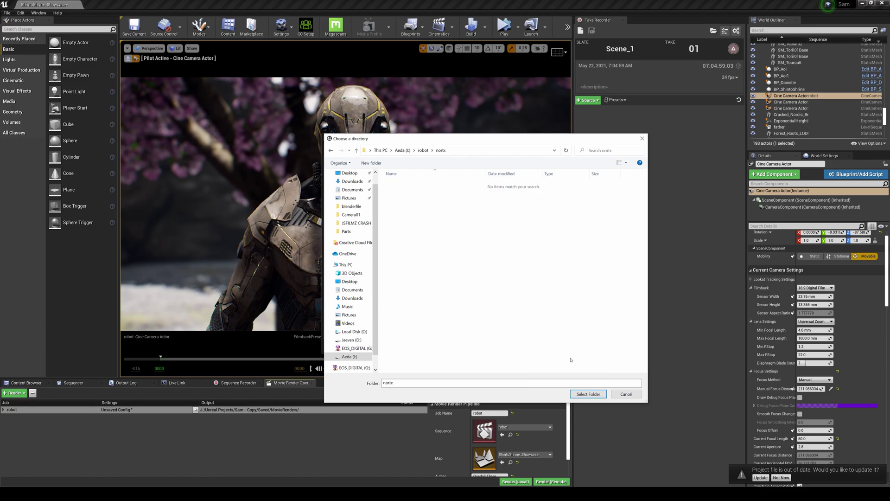
key("Return")
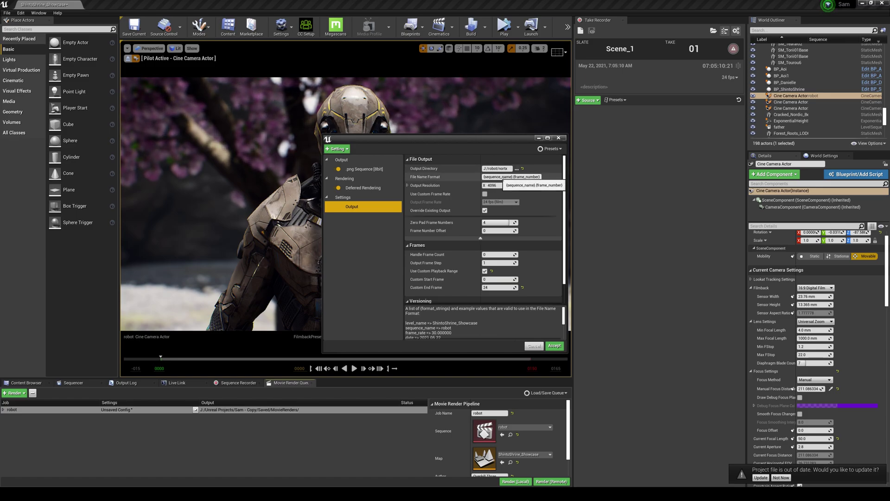
Replace {sequence_name} in the file name format with 'roxoff', accept the settings, and render locally
left_click_drag(513, 178, 430, 179)
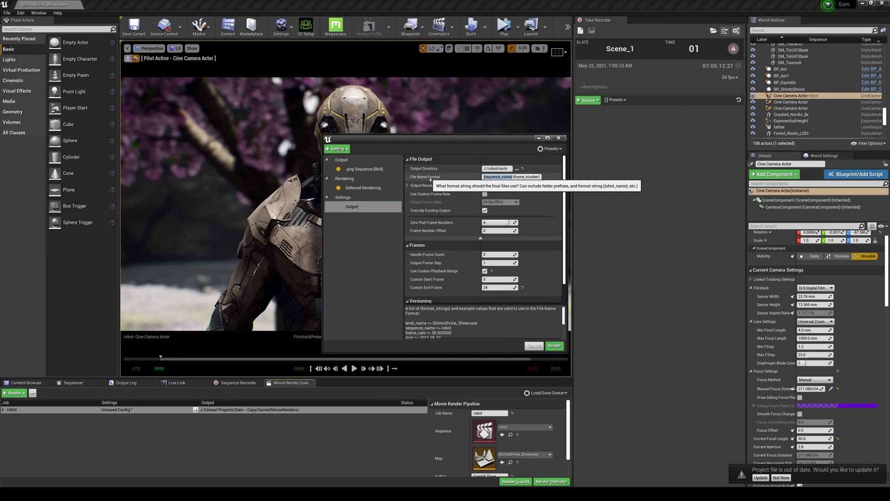
type("ro")
type("xoff")
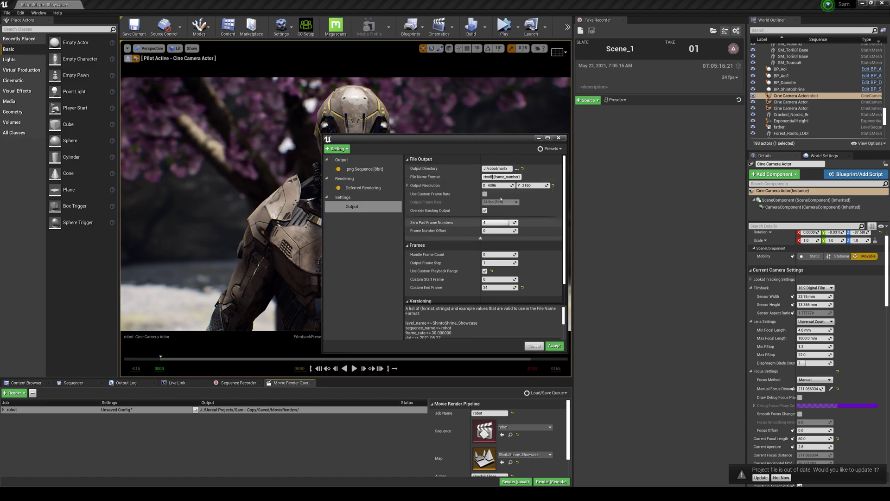
left_click(555, 349)
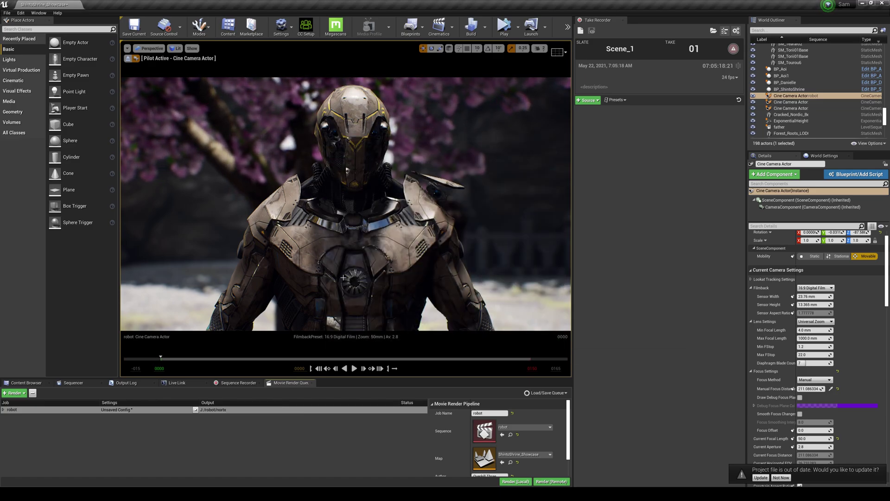
left_click(526, 479)
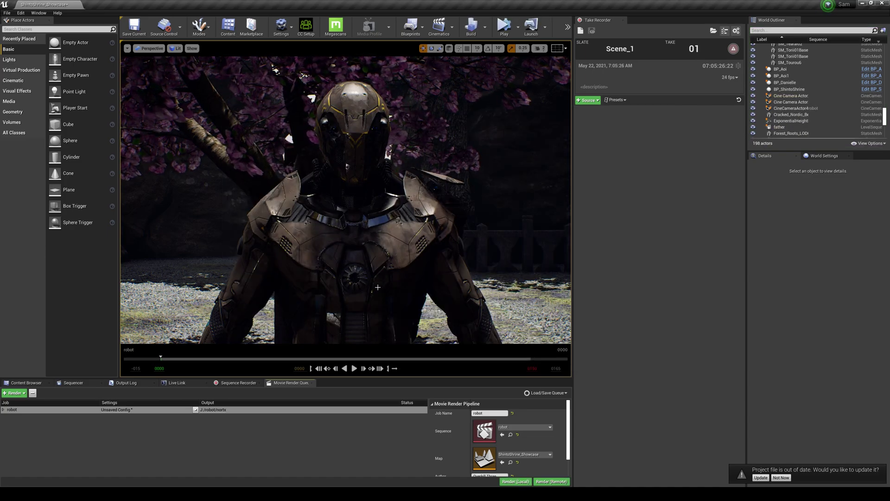
Save the project, tick Ray Tracing in Project Settings, then search for the RHI setting
left_click(6, 14)
left_click(28, 70)
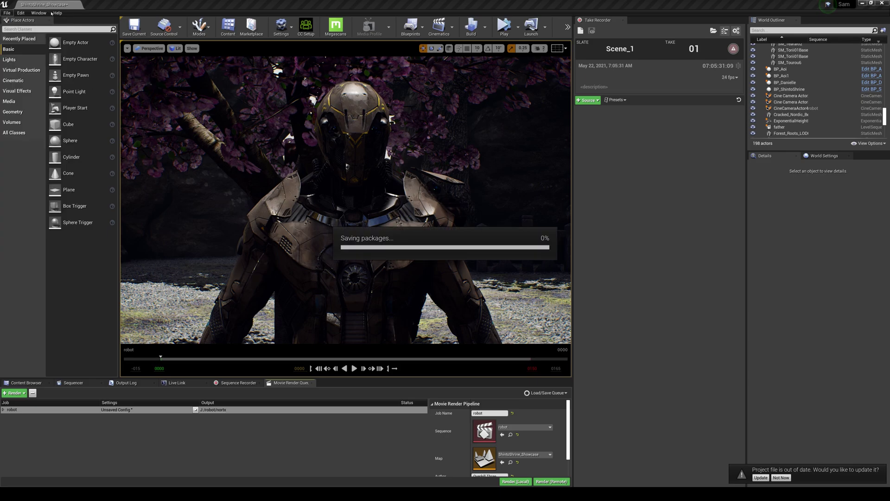
left_click(21, 13)
left_click(34, 112)
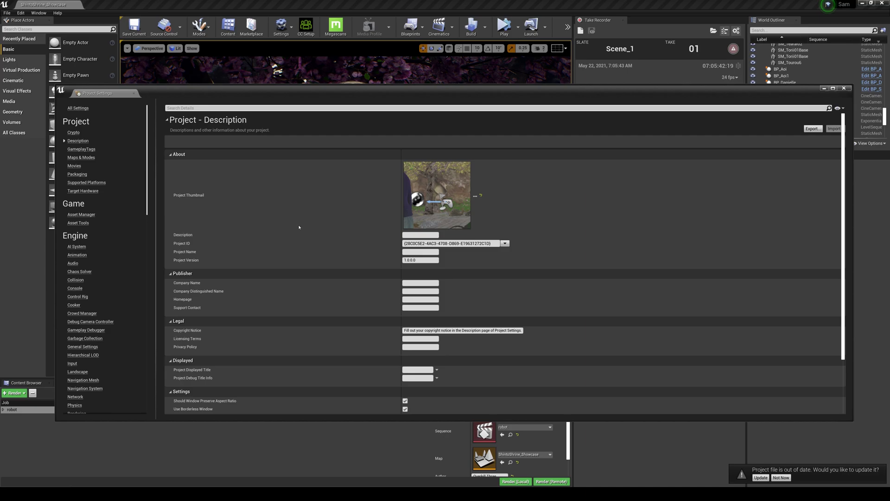
type("ray")
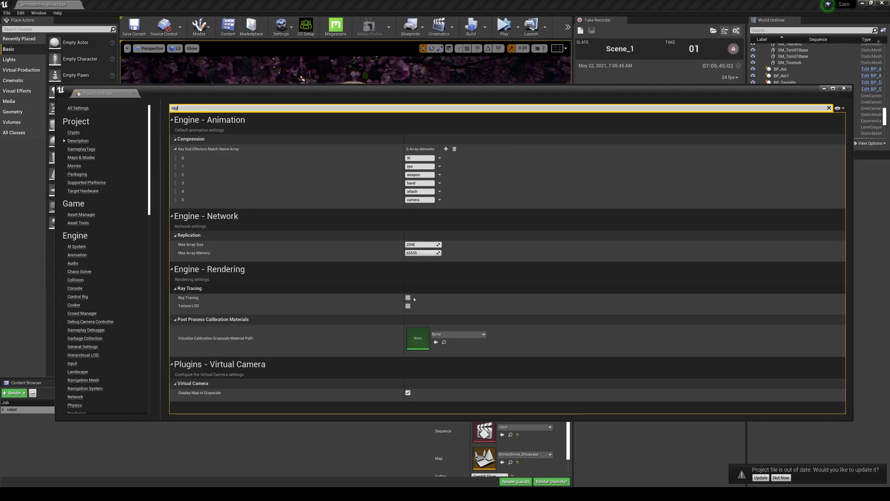
left_click(408, 297)
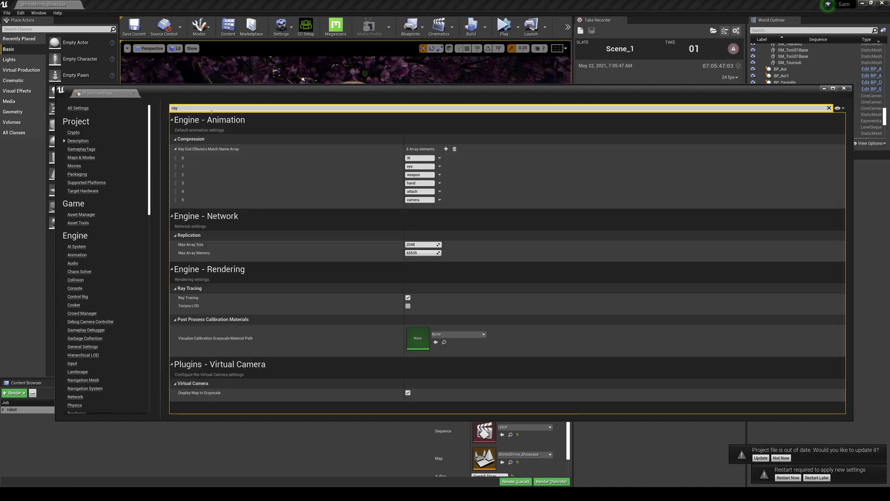
key("BackSpace")
key("BackSpace")
key("BackSpace")
type("rhi")
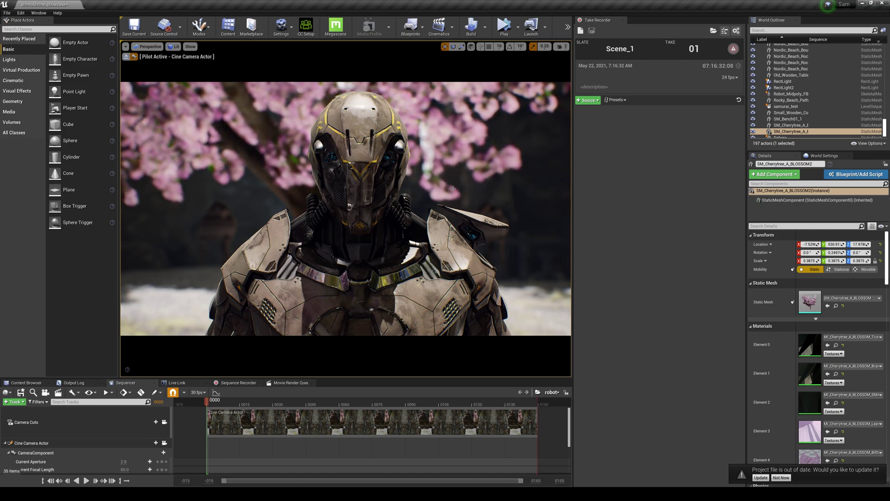
left_click(21, 13)
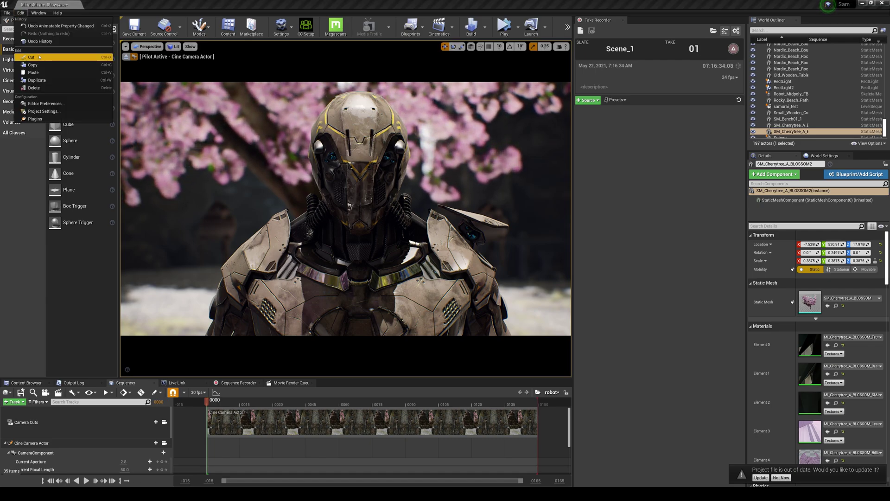
left_click(39, 111)
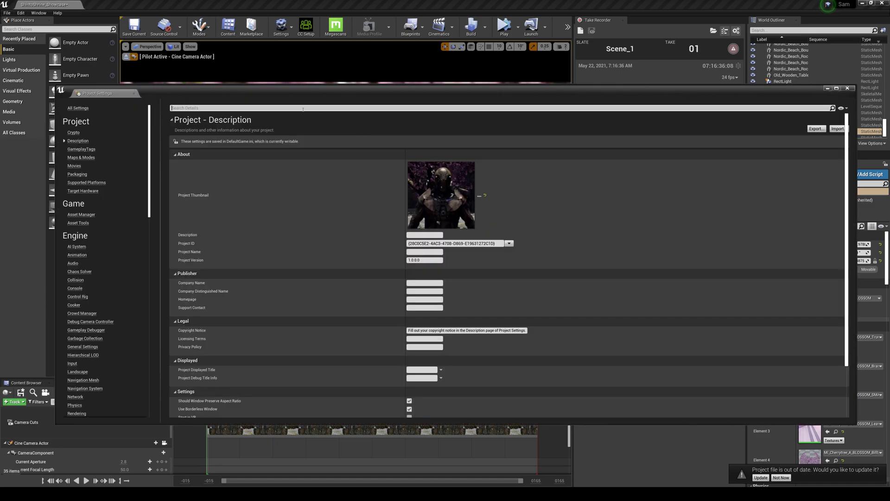
left_click(303, 108)
type("rayt")
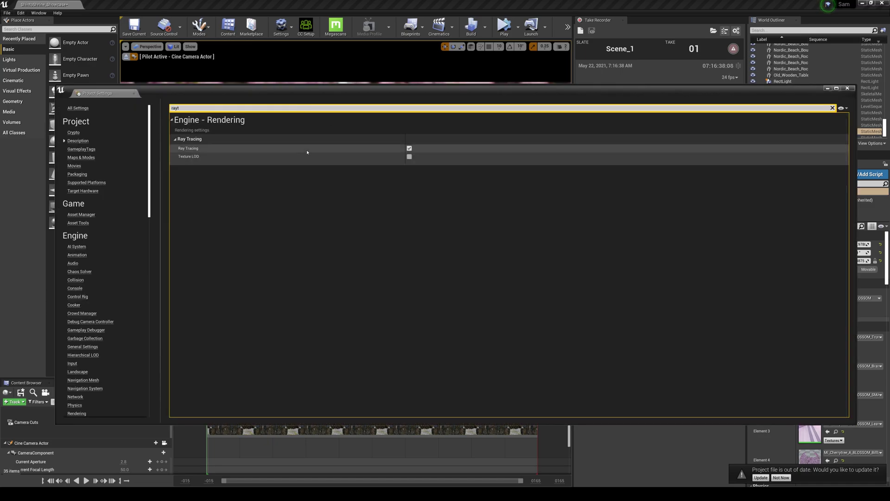
left_click(848, 89)
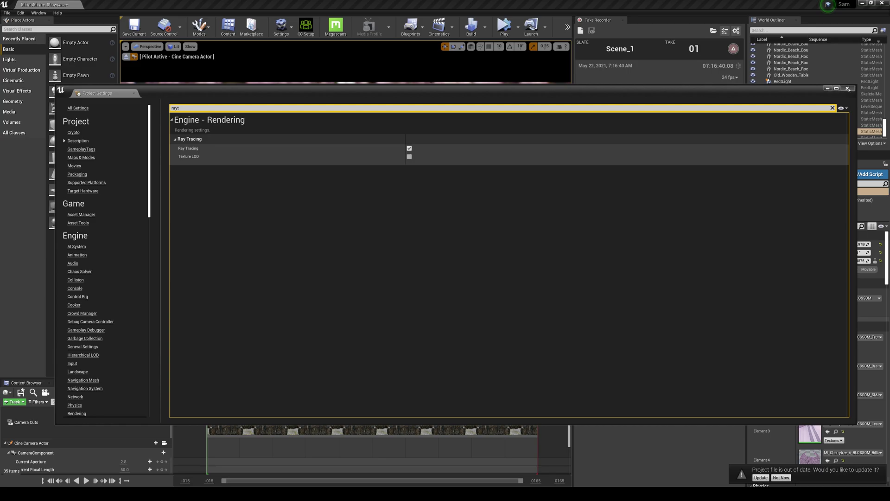
Find and select PostProcessVolume via a 'post' World Outliner search, then scroll to Rendering Features
left_click(769, 30)
type("post")
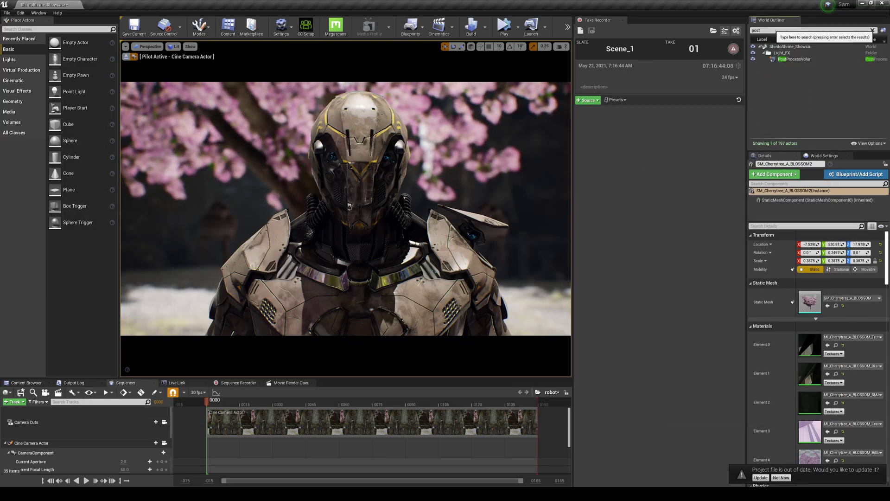
key("Return")
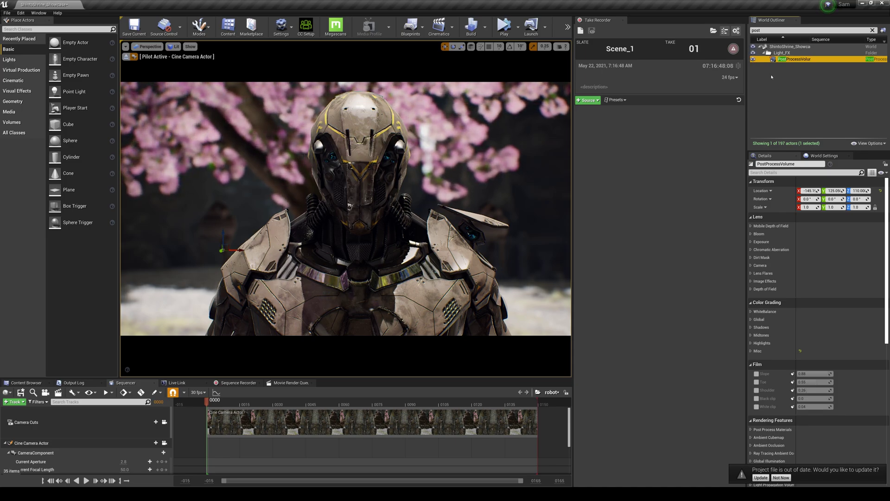
scroll(792, 307, "down", 3)
scroll(792, 307, "down", 5)
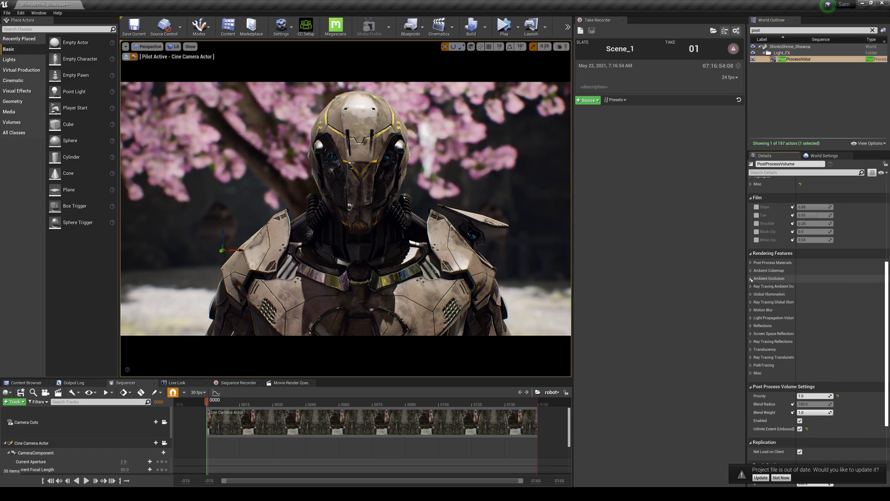
Enable the ray-traced ambient occlusion overrides: Enabled, Samples Per Pixel, Intensity 1.0 and Radius 200.0
left_click(754, 287)
left_click(760, 295)
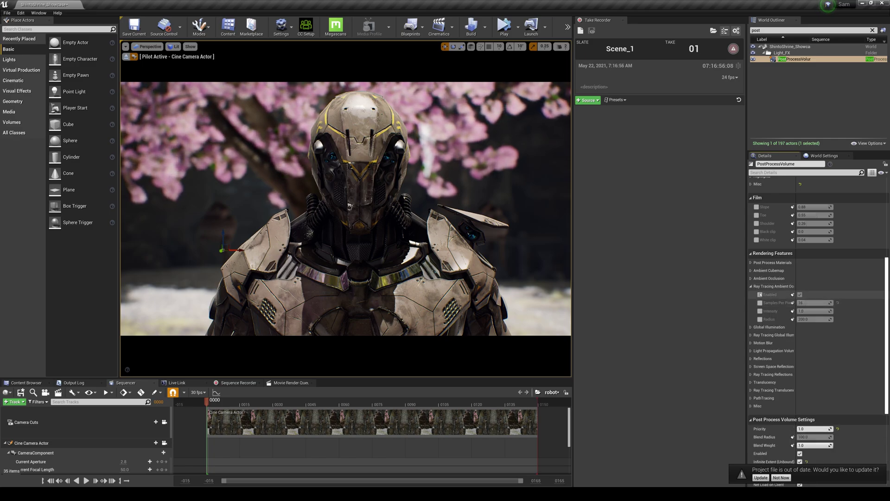
left_click(760, 303)
left_click(760, 311)
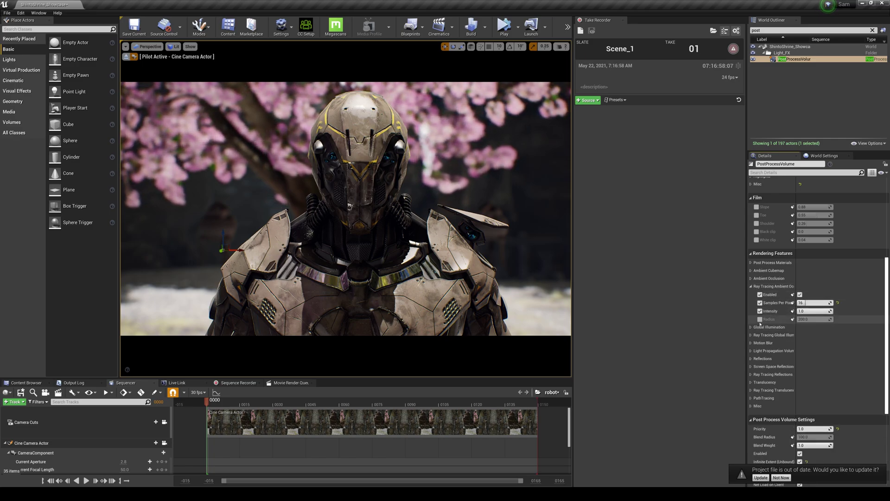
left_click(760, 319)
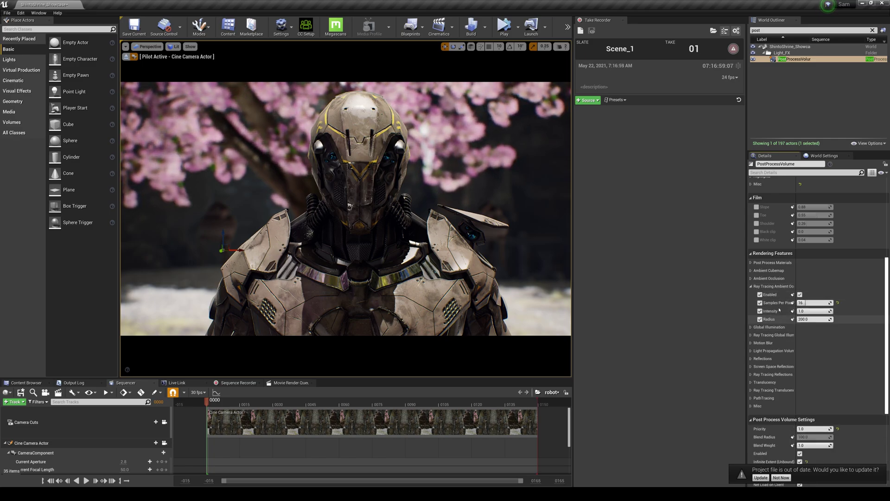
Override global illumination Max. Bounces and Type Final Gather, toggling the type to compare lighting
left_click(751, 335)
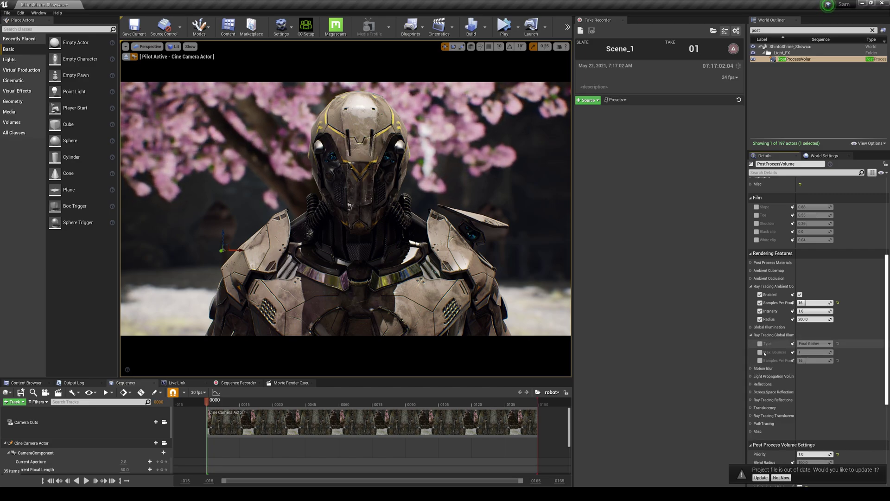
left_click(760, 352)
left_click(760, 344)
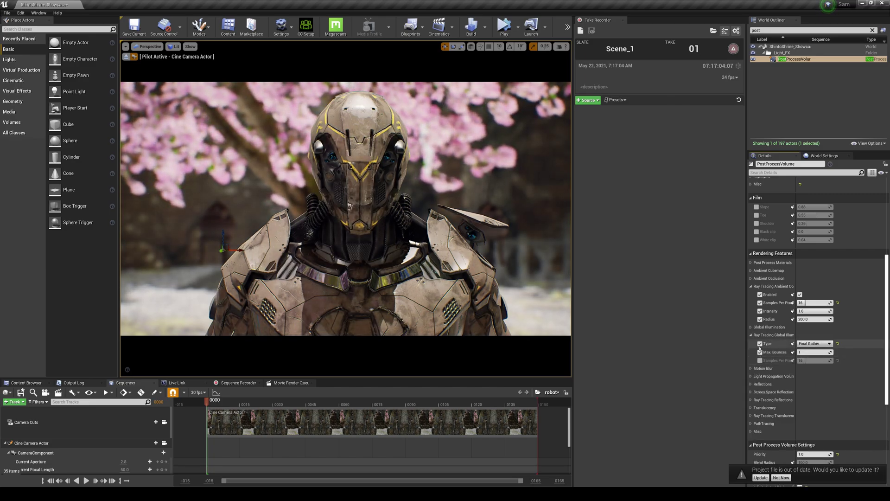
left_click(760, 344)
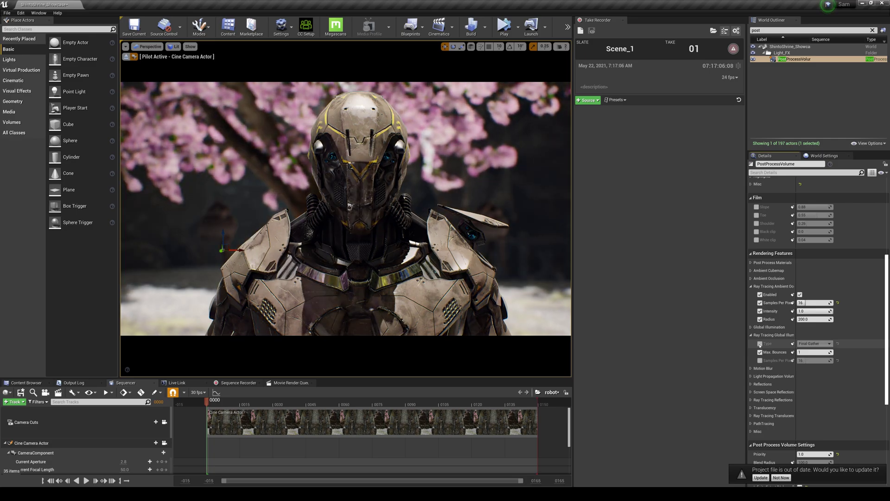
left_click(760, 344)
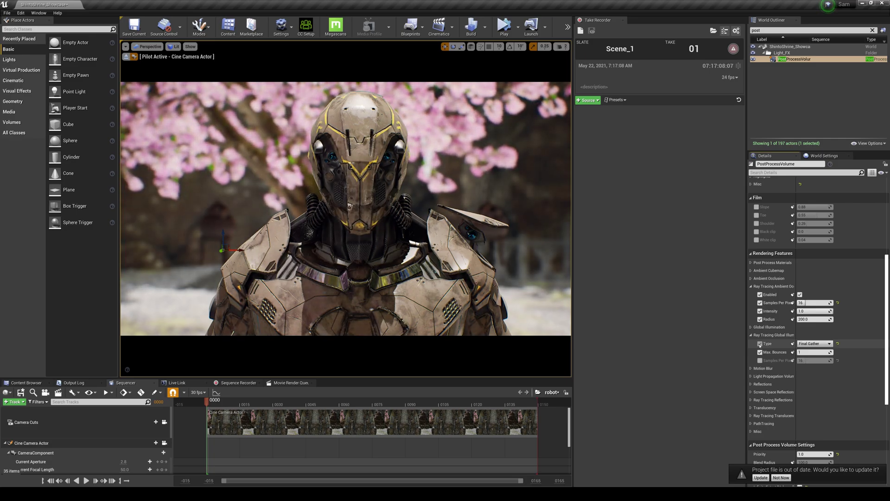
left_click(760, 345)
left_click(760, 344)
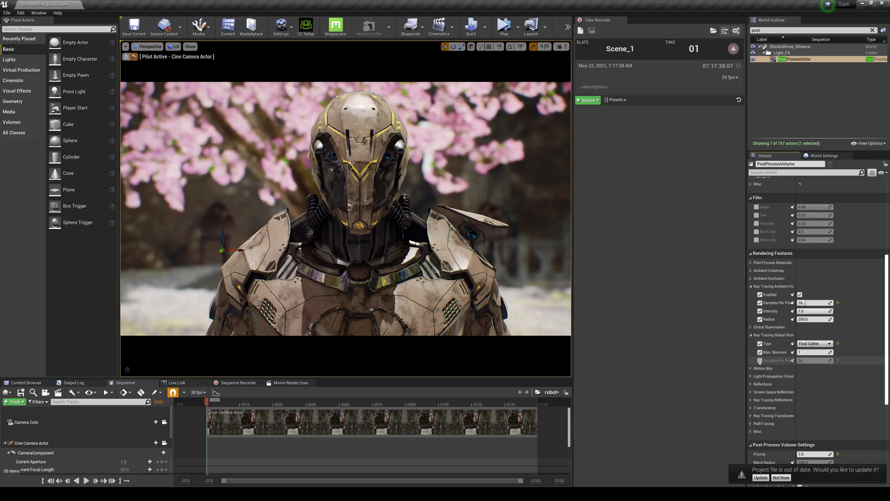
Show FPS in the viewport and set global illumination samples per pixel to 4
left_click(760, 360)
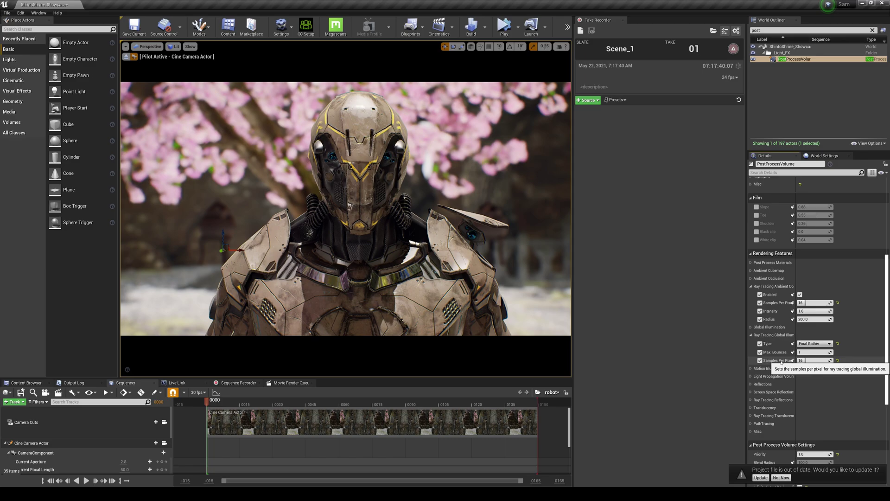
left_click(126, 47)
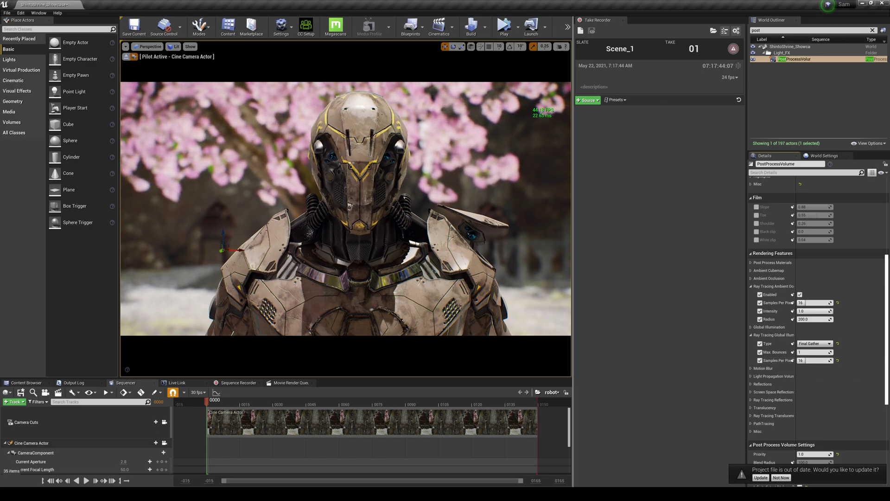
left_click(760, 360)
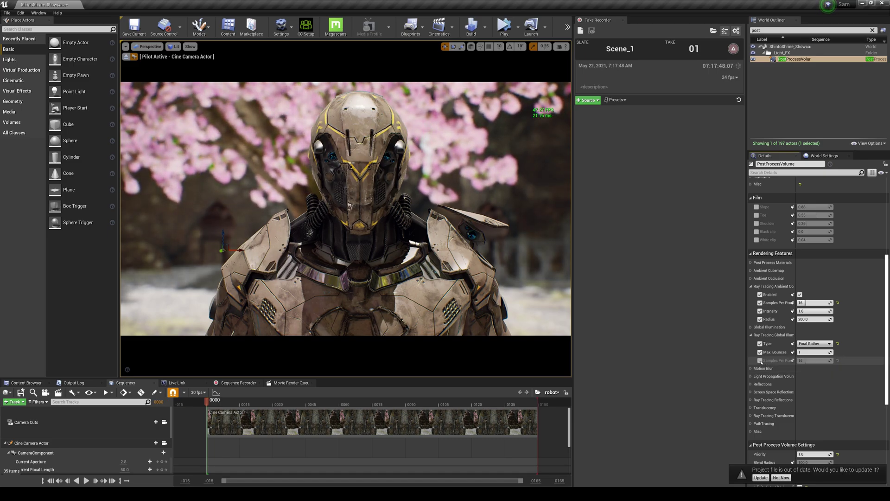
left_click(760, 361)
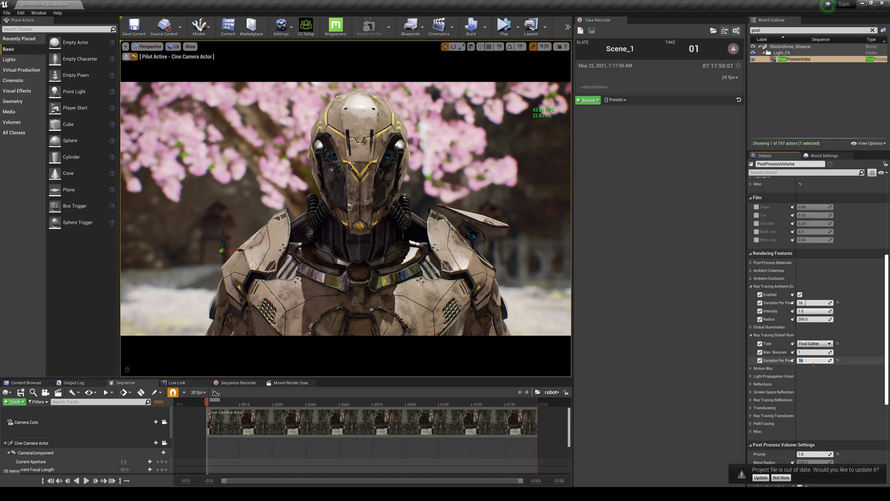
type("4")
key("Return")
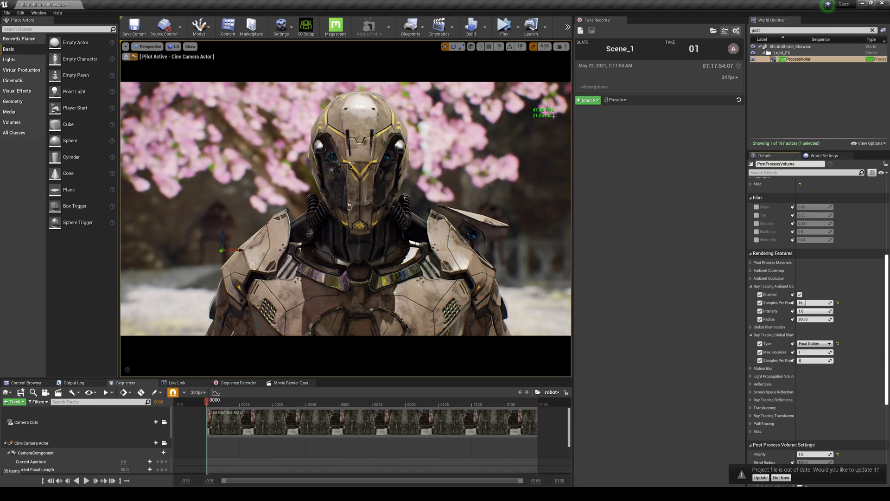
Switch the reflection type override to Ray Tracing, toggling it to compare results
left_click(751, 384)
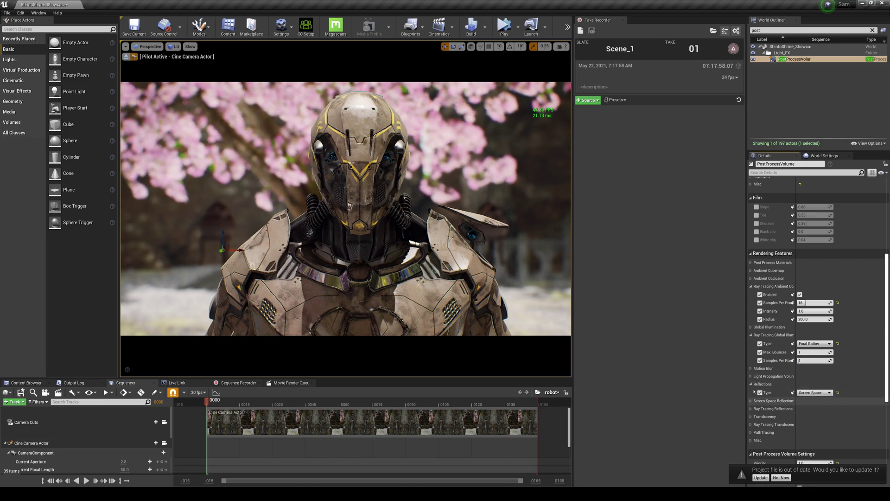
left_click(760, 392)
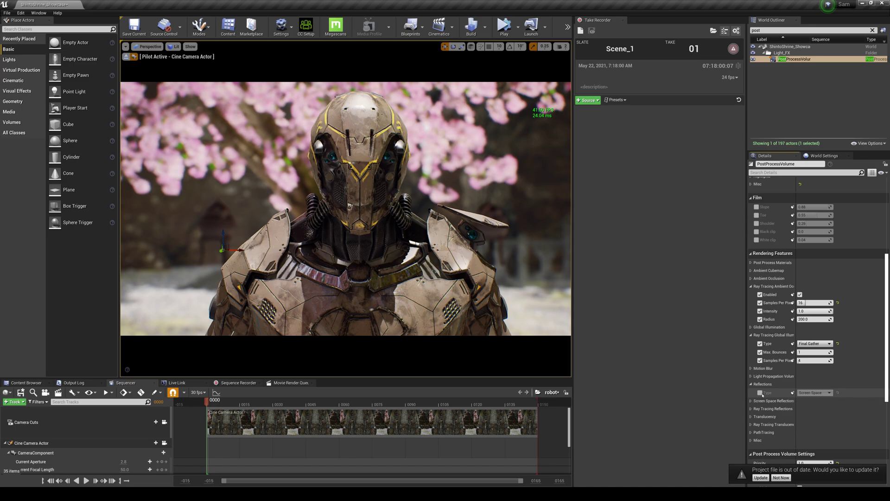
left_click(760, 393)
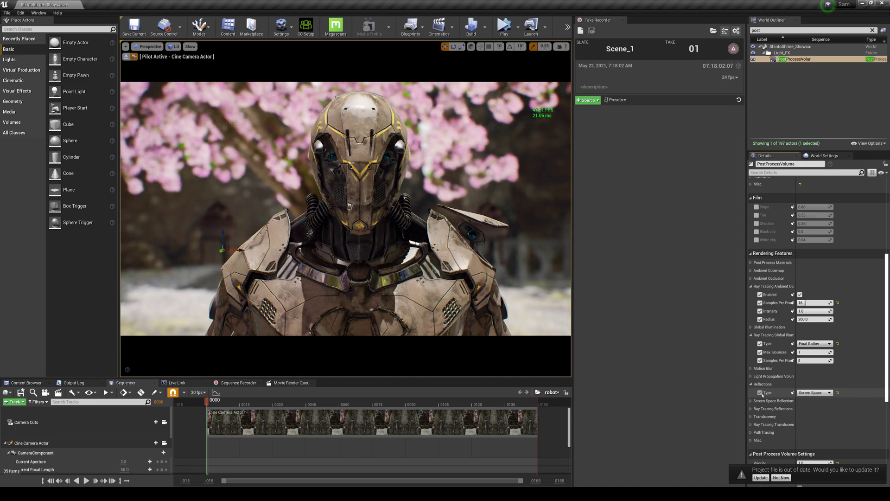
left_click(816, 393)
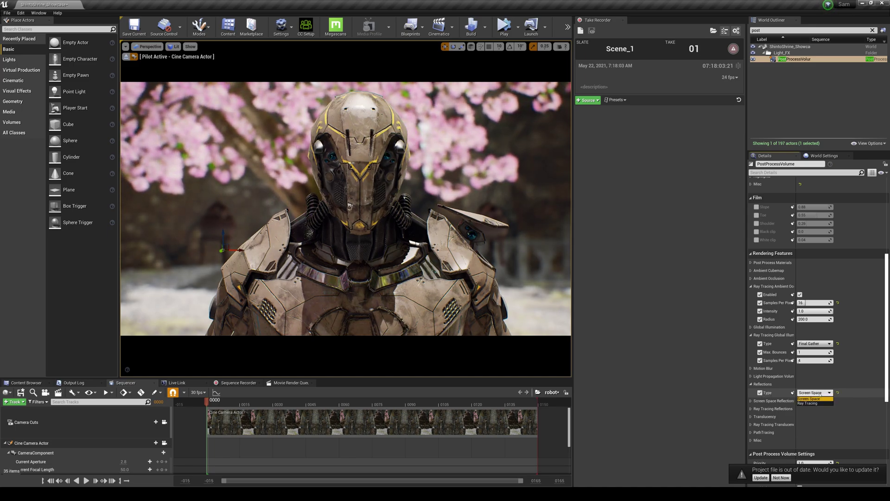
left_click(807, 406)
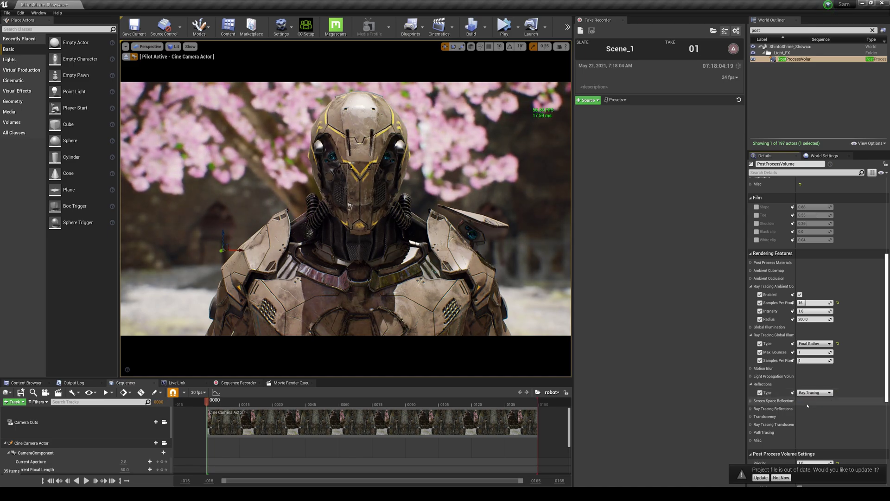
left_click(760, 393)
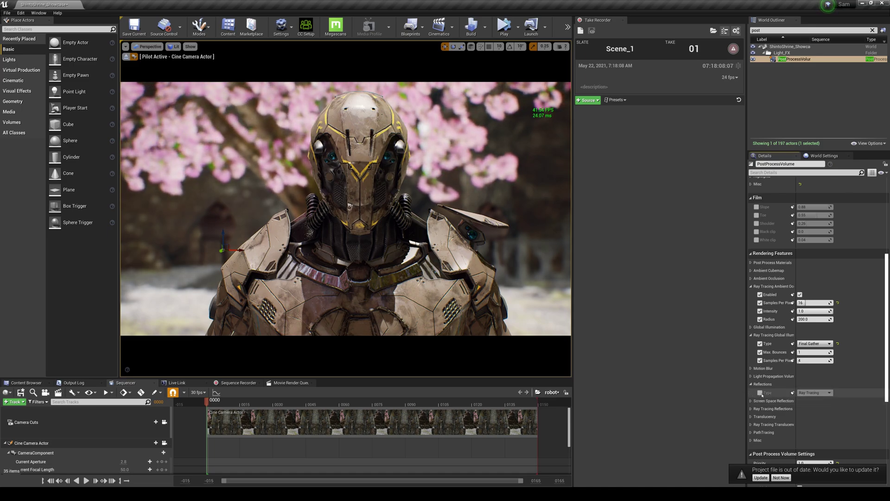
left_click(760, 393)
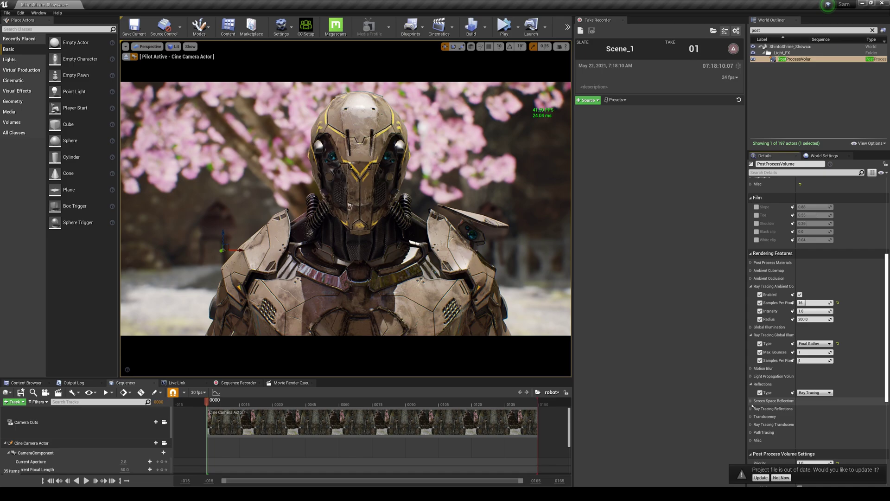
Turn off the screen space reflection max roughness override
left_click(752, 402)
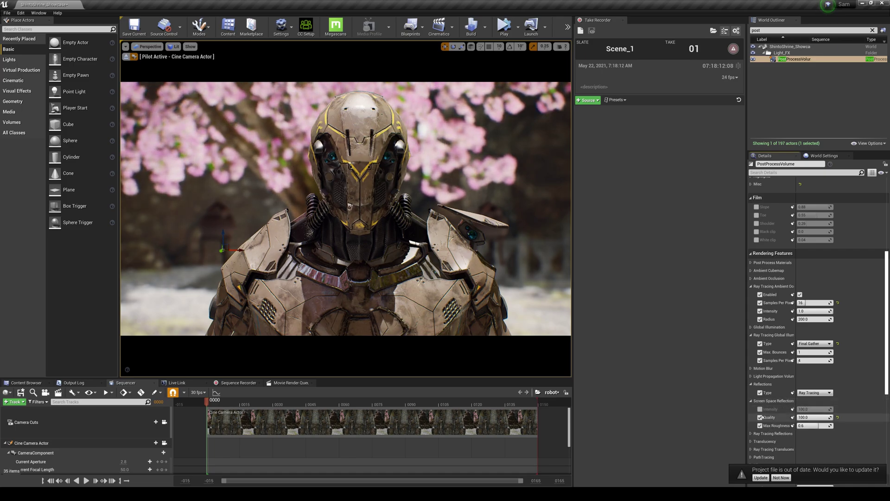
left_click(760, 426)
left_click(751, 401)
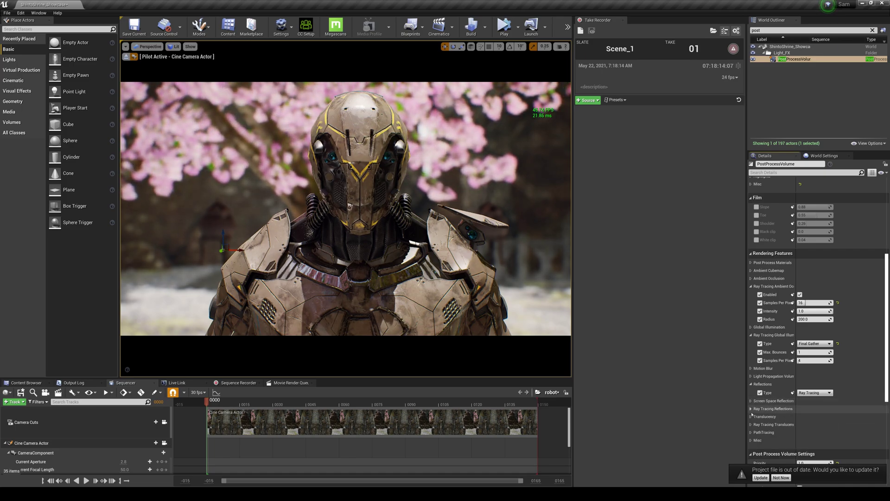
Enable ray tracing reflection overrides for max roughness 1.0, max bounces 1, samples per pixel and shadows
left_click(751, 409)
left_click(760, 417)
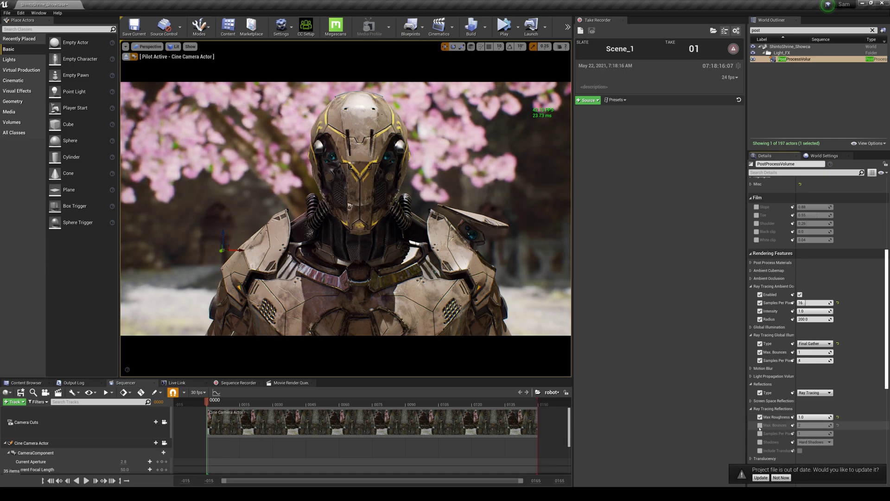
left_click(760, 425)
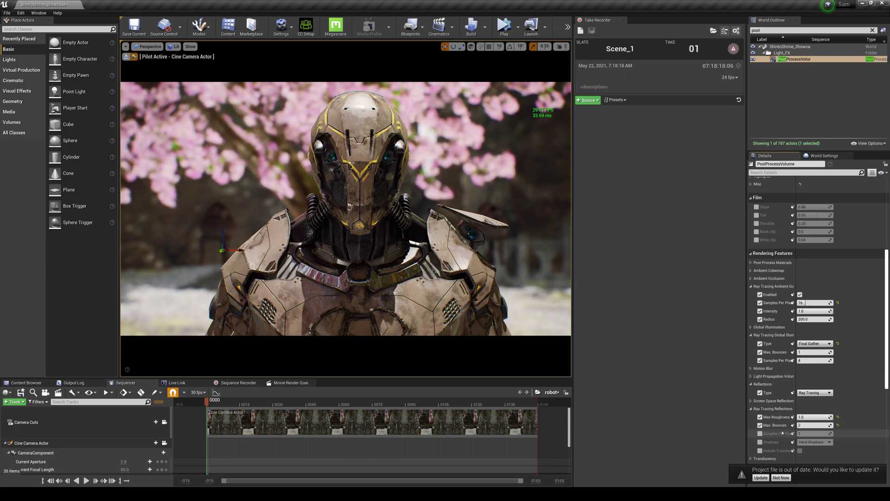
left_click(815, 427)
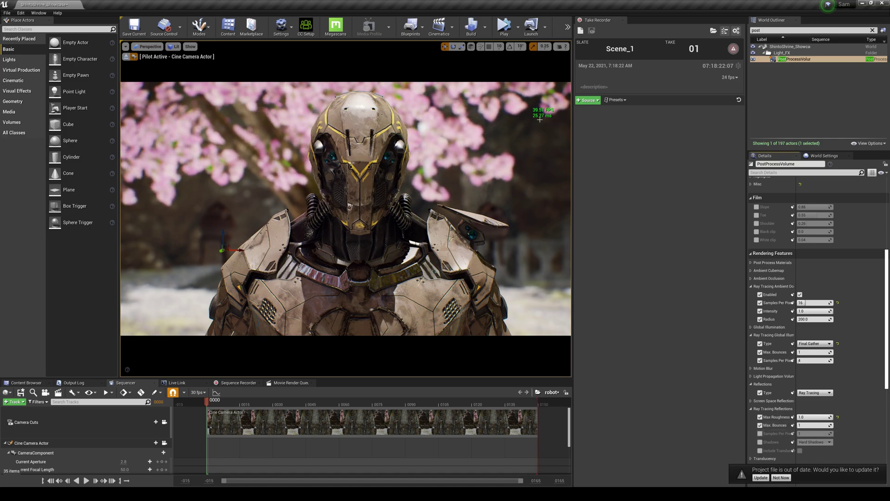
left_click(760, 434)
left_click(760, 442)
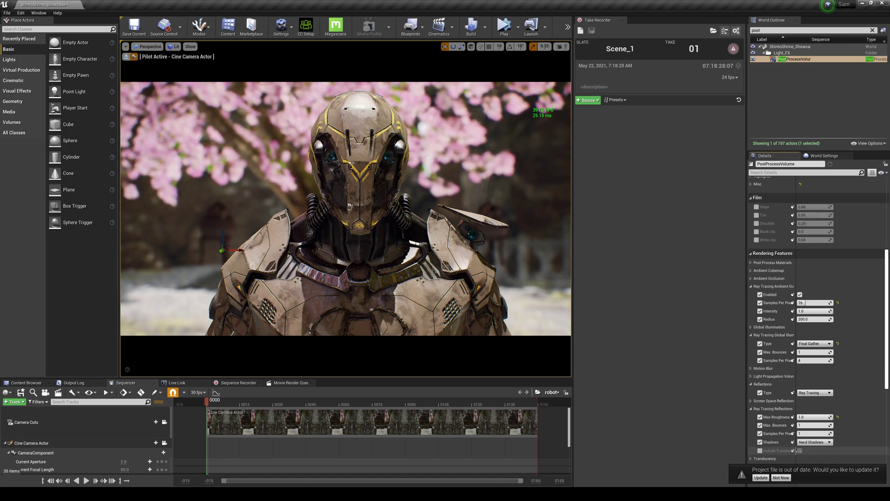
left_click(760, 392)
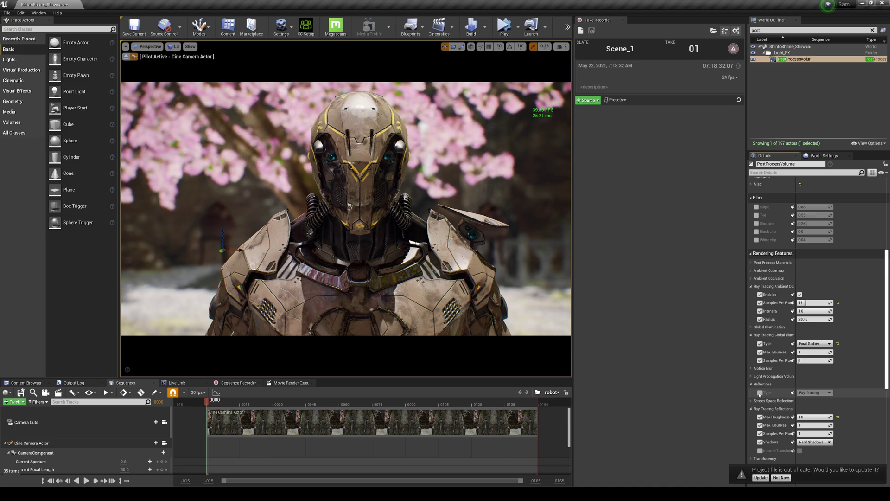
left_click(760, 393)
Scroll down and browse the Ray Tracing Translucency, Translucency and PathTracing settings
scroll(770, 380, "down", 2)
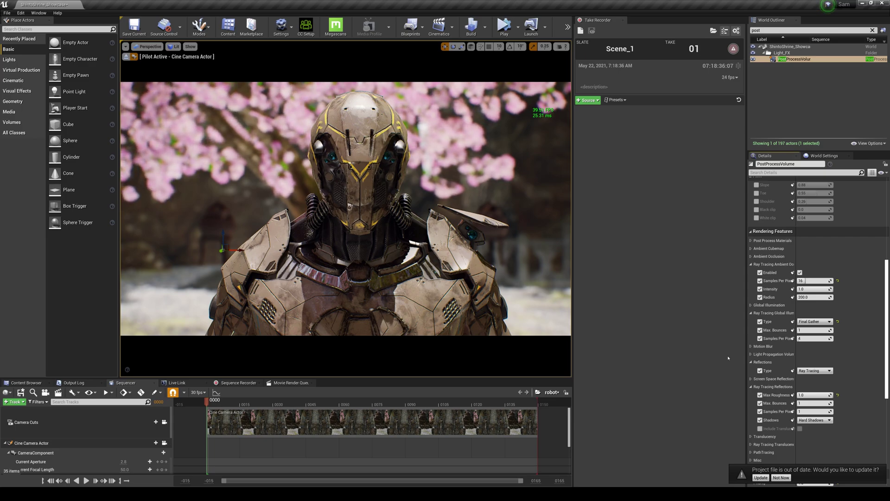
scroll(761, 399, "down", 3)
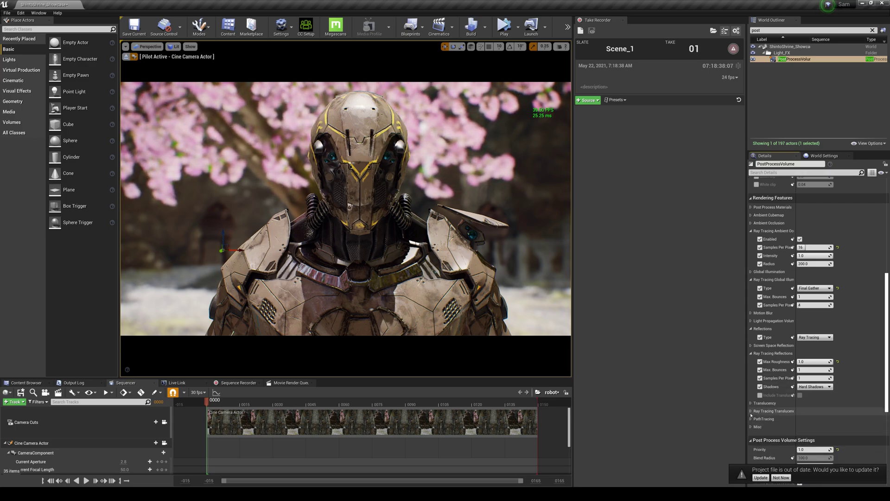
left_click(751, 411)
left_click(750, 411)
left_click(751, 403)
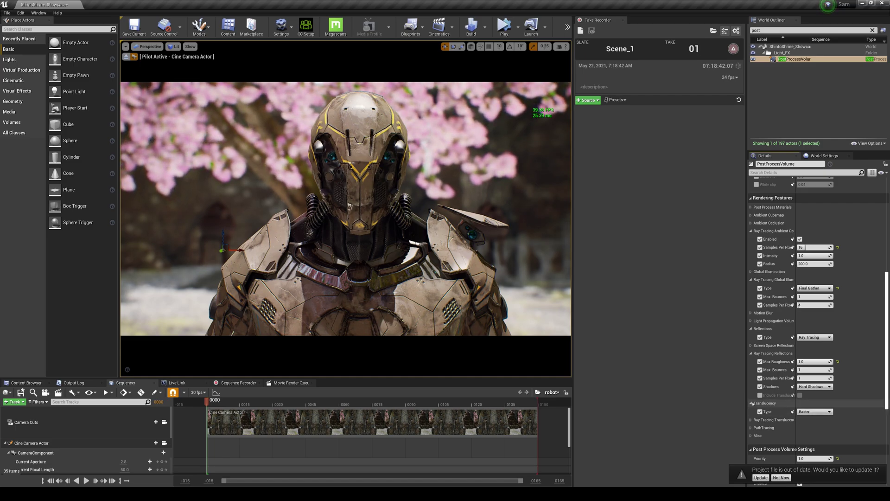
left_click(751, 403)
left_click(751, 419)
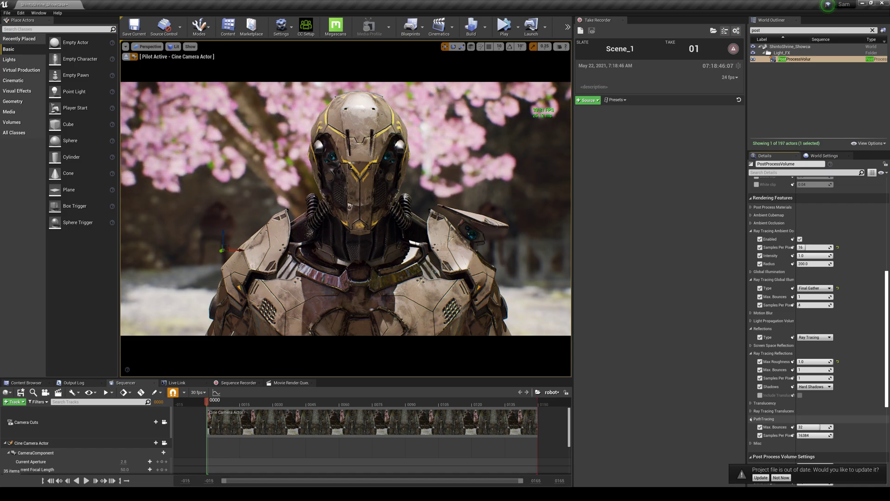
Save all levels and assets, then reselect the PostProcessVolume in the World Outliner
left_click(751, 420)
left_click(7, 12)
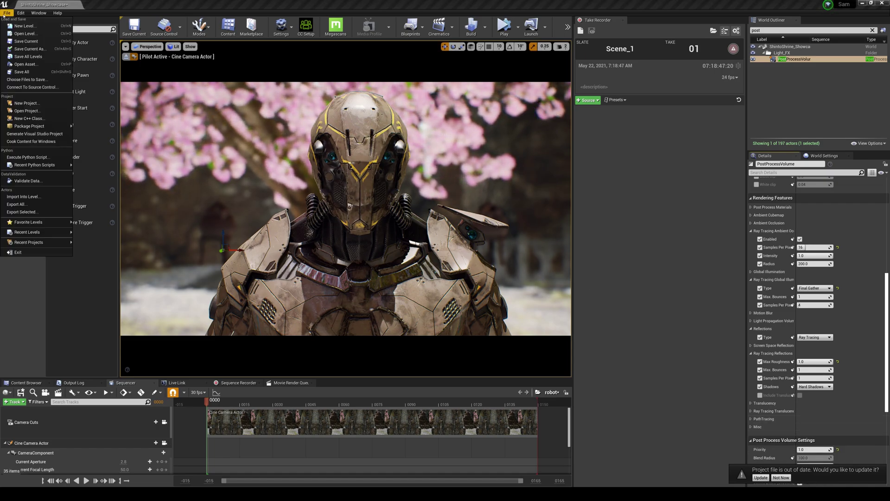
left_click(26, 72)
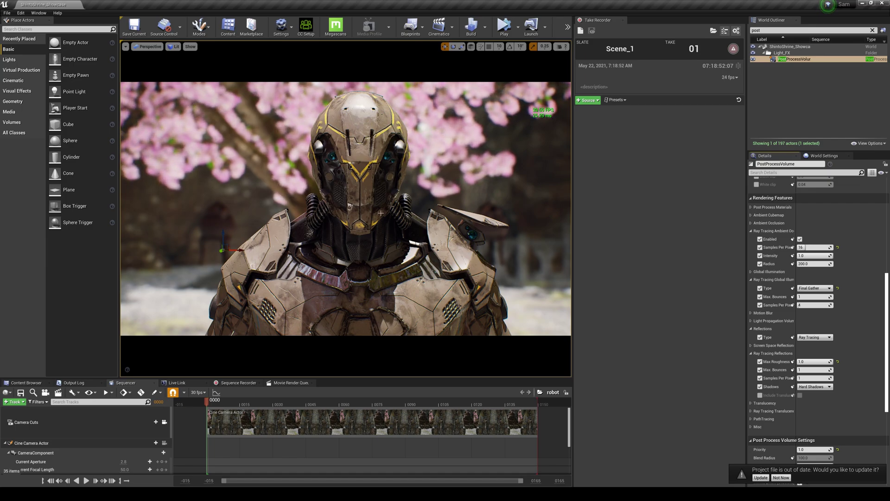
key("Escape")
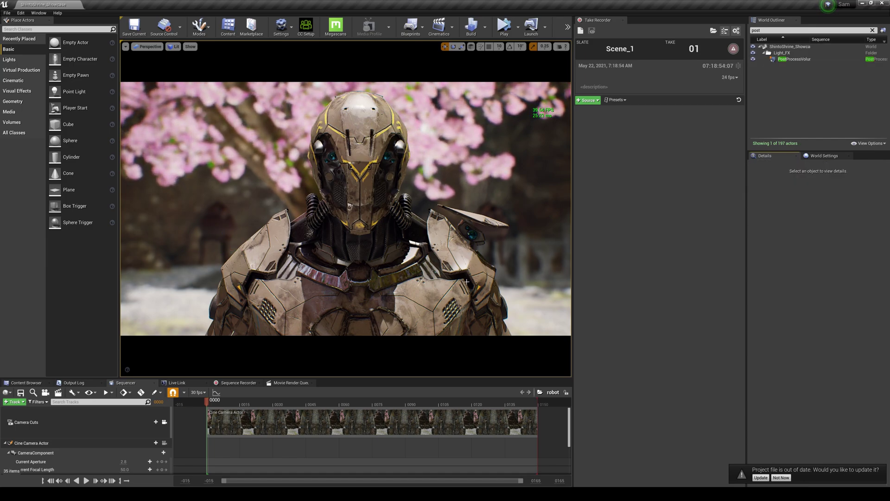
left_click(803, 60)
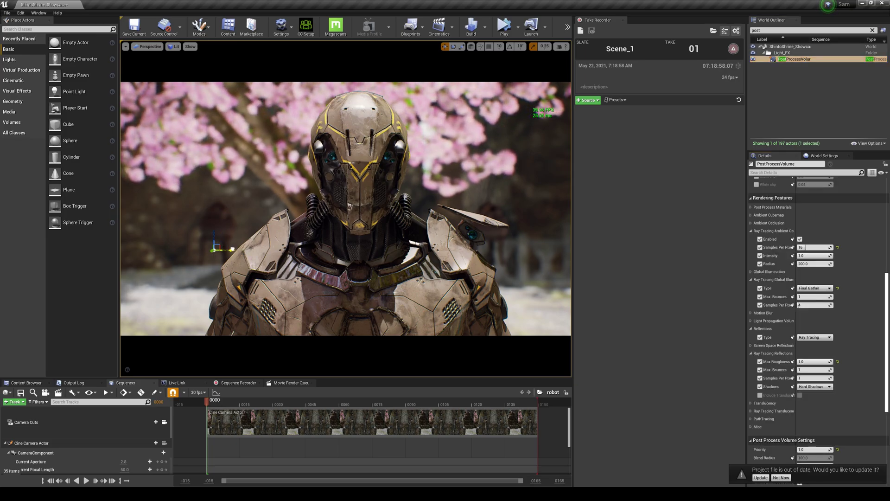
scroll(788, 362, "down", 3)
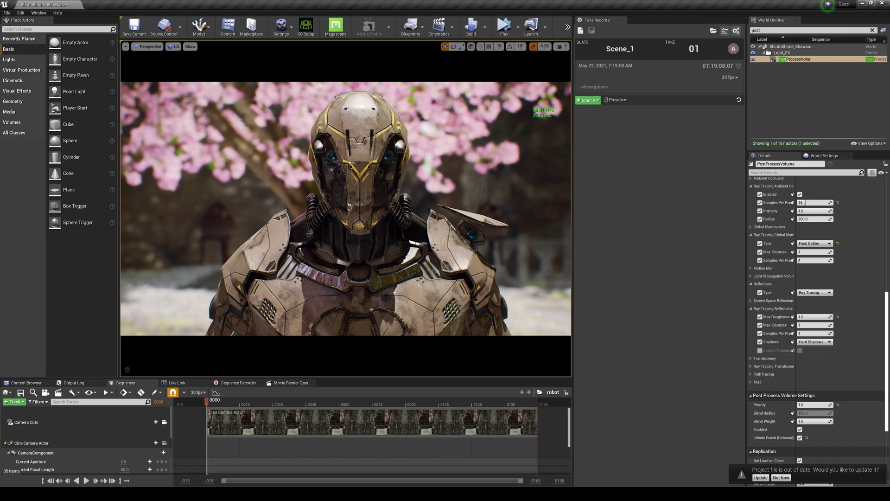
Try several reflection samples-per-pixel values, such as 32, while watching the frame rate
left_click(808, 333)
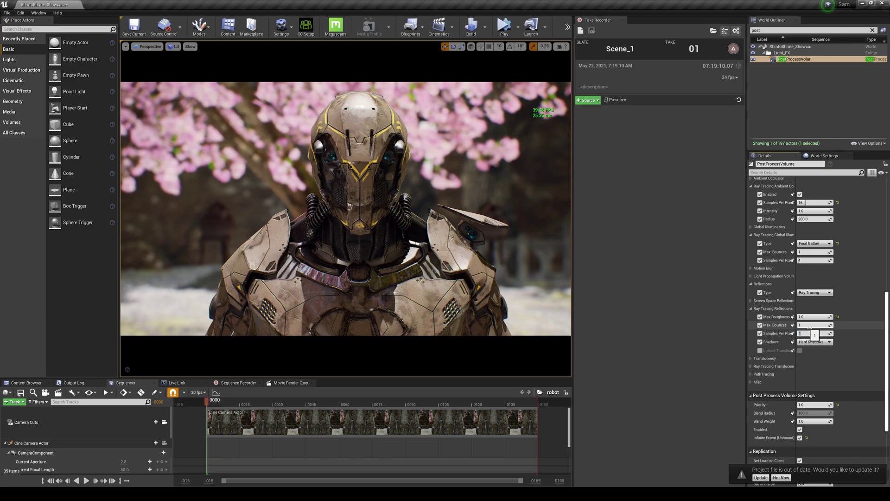
key("Return")
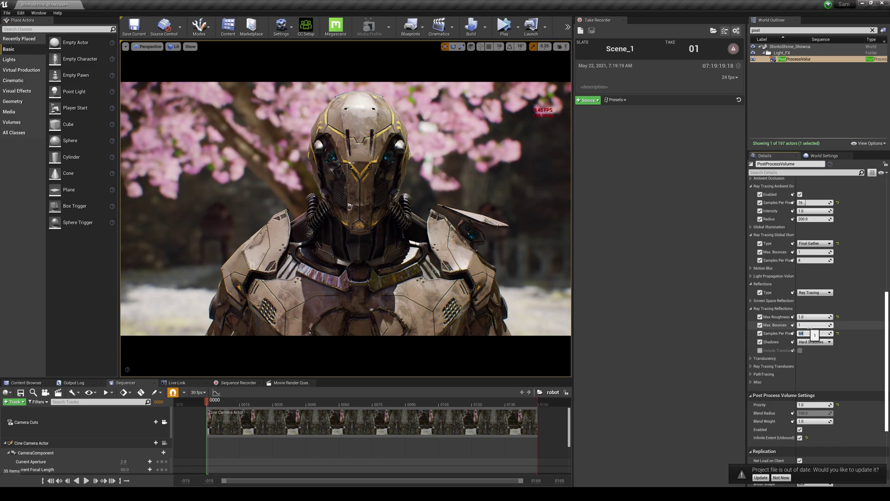
type("32")
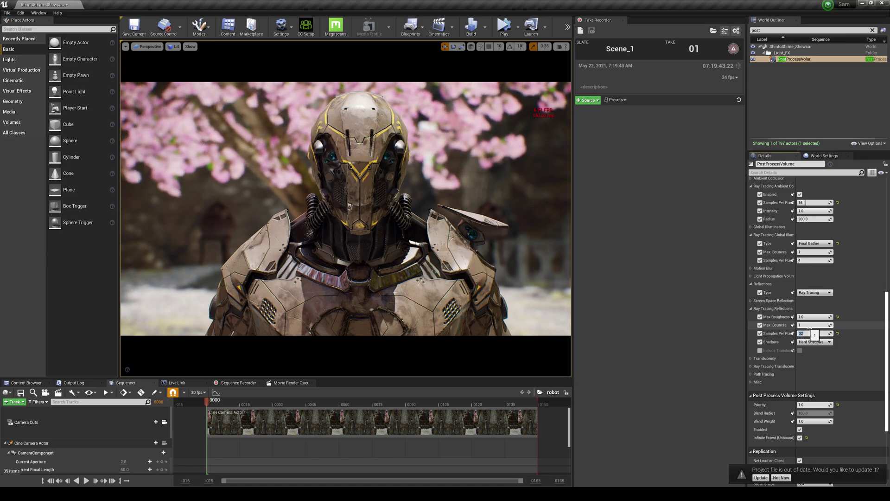
type("24")
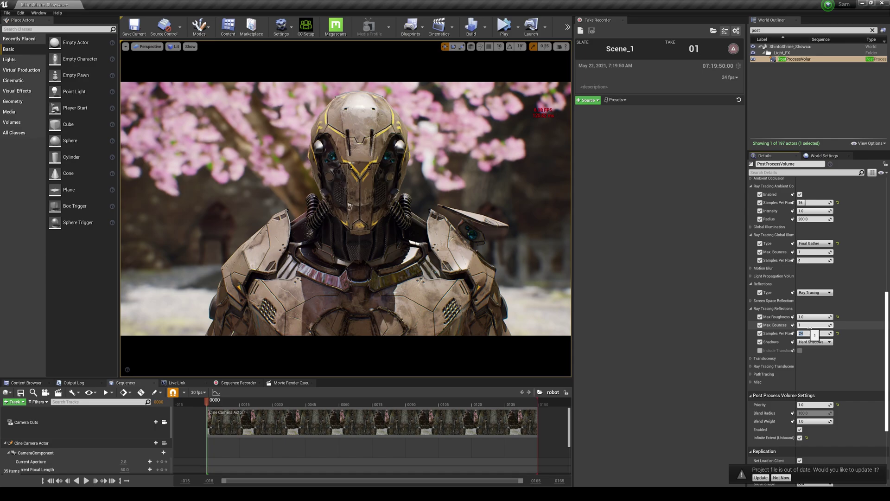
type("1")
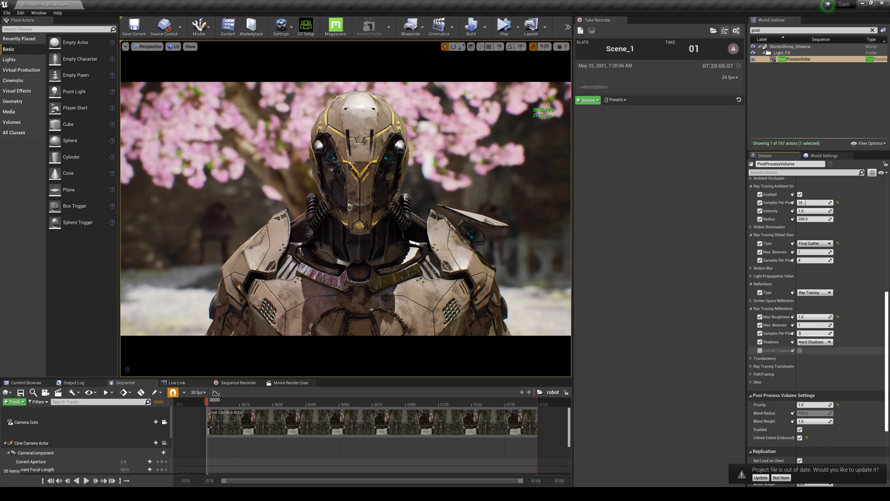
type("3")
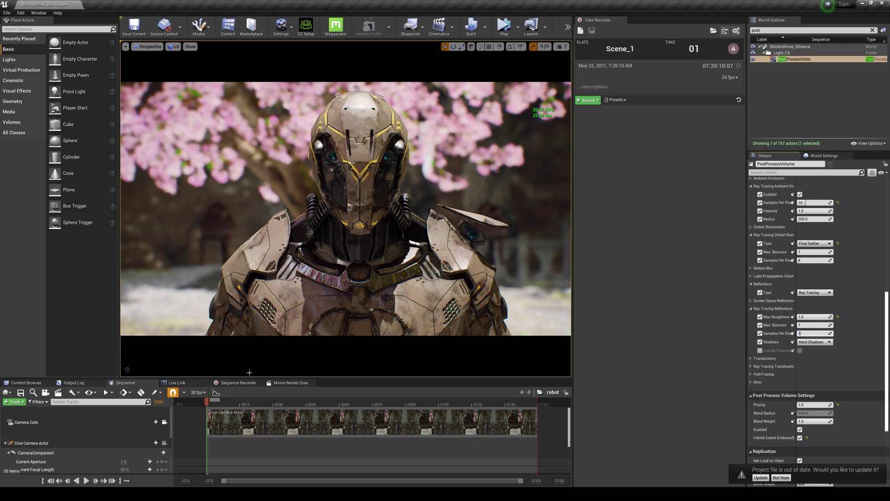
Add the robot sequence as a new Movie Render Queue job and open its settings
left_click(278, 384)
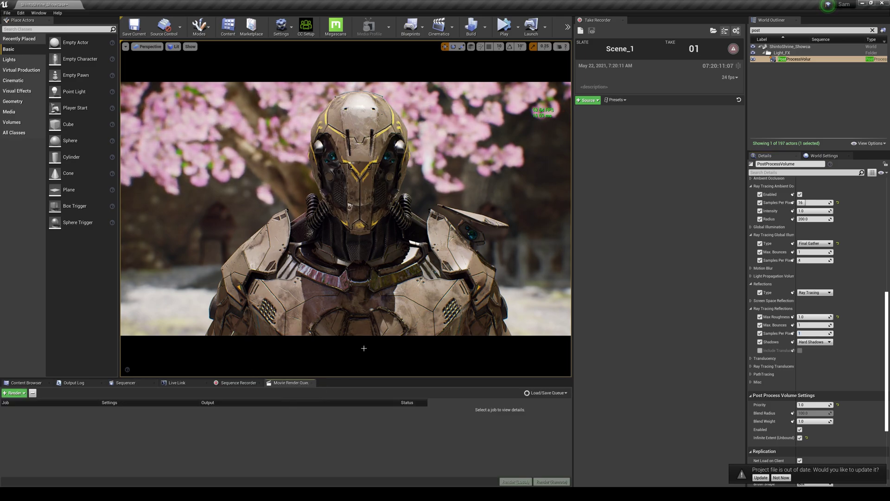
left_click(14, 393)
type("robot")
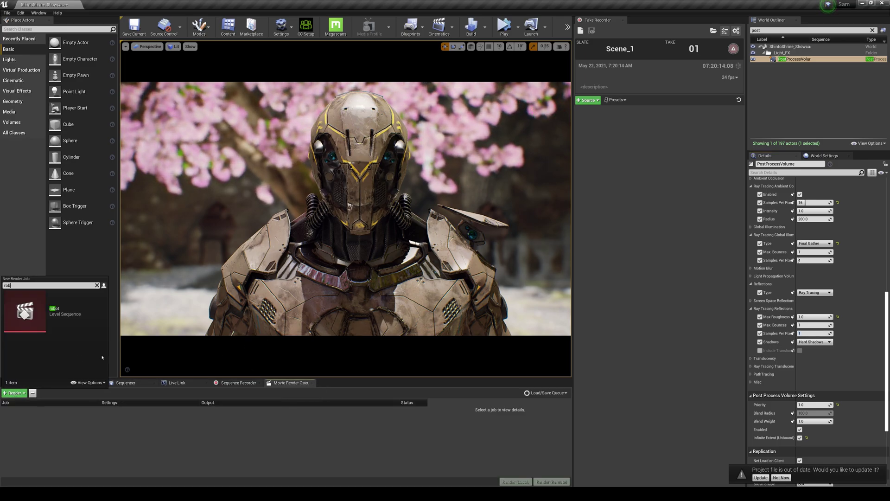
left_click(52, 315)
left_click(121, 410)
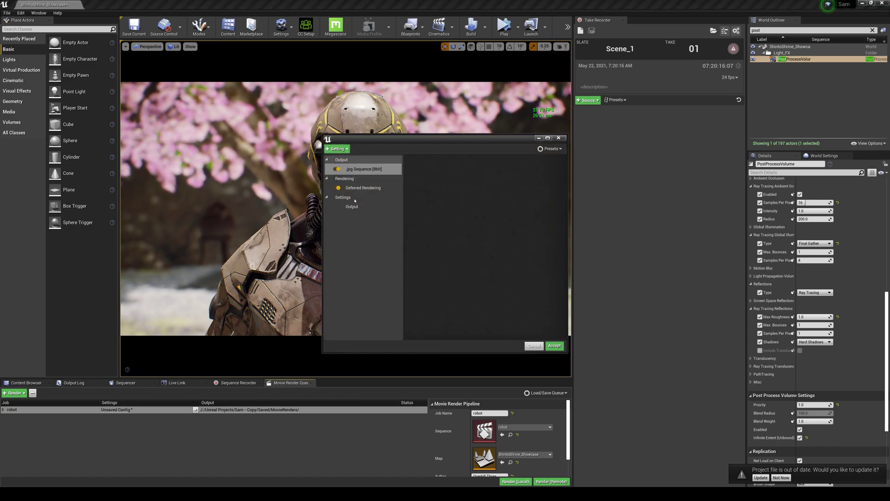
Set the output directory to a new folder rtxon inside J:/robot
left_click(352, 207)
left_click(548, 169)
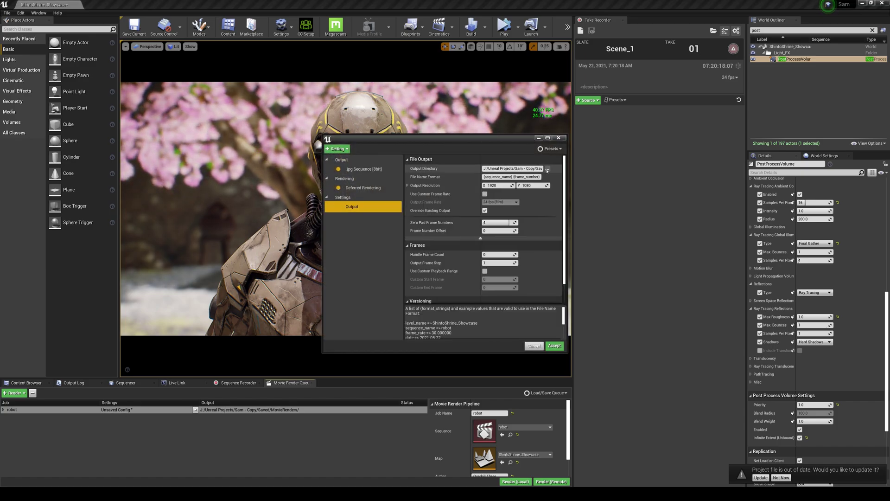
left_click(424, 150)
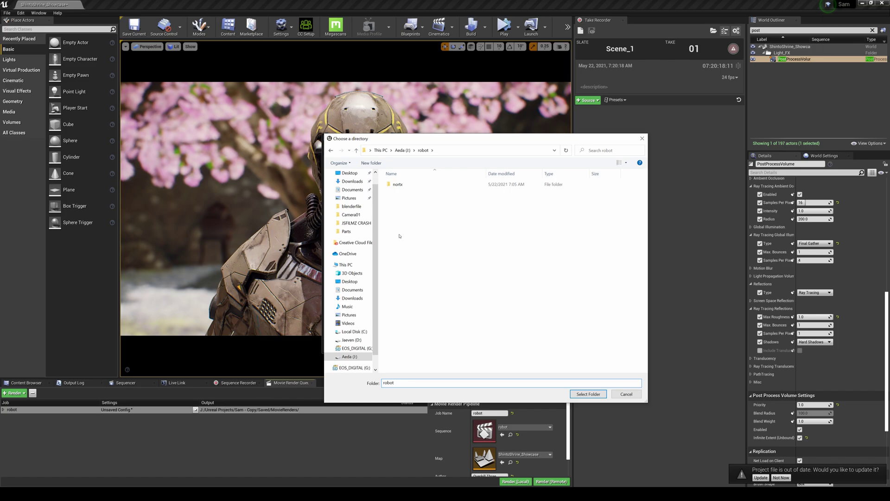
right_click(399, 234)
mouse_move(441, 314)
left_click(494, 317)
type("rtx")
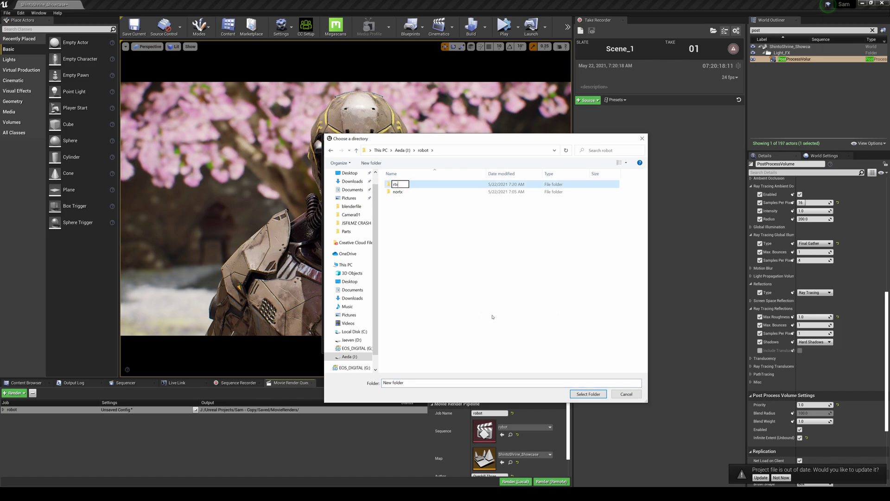
type("on")
key("Return")
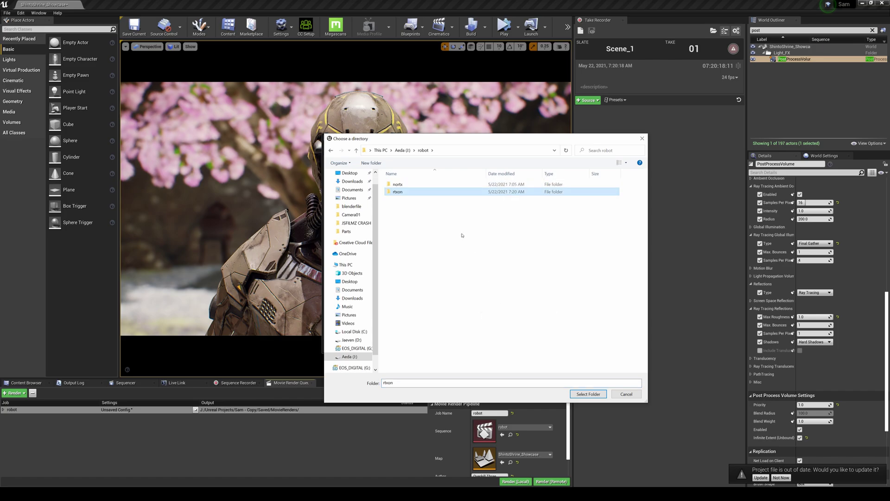
double_click(412, 192)
left_click(589, 392)
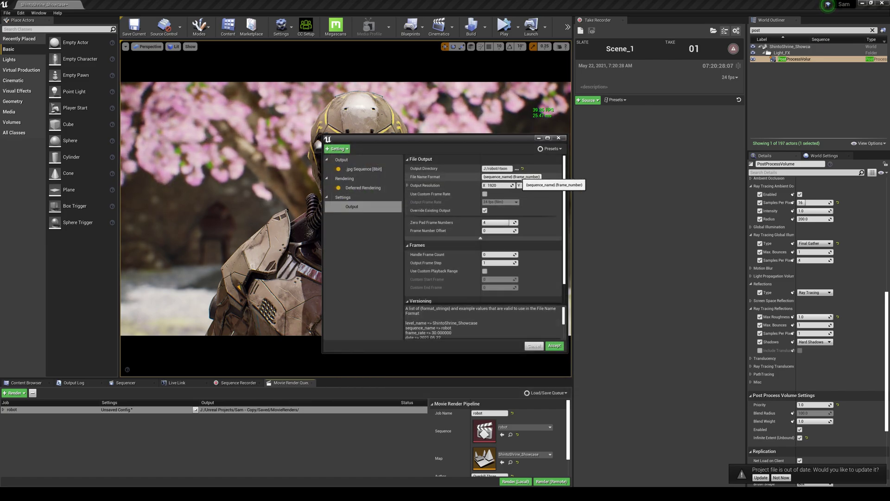
Name frames rtxon.{frame_number}, set resolution 4096×2160, and enable Use Custom Playback Range
left_click_drag(514, 178, 423, 180)
type("r")
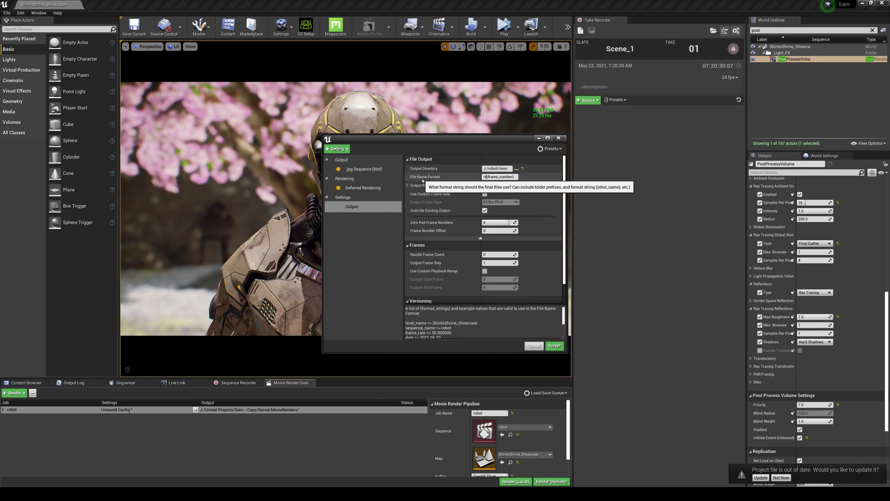
type("txon.")
left_click(503, 187)
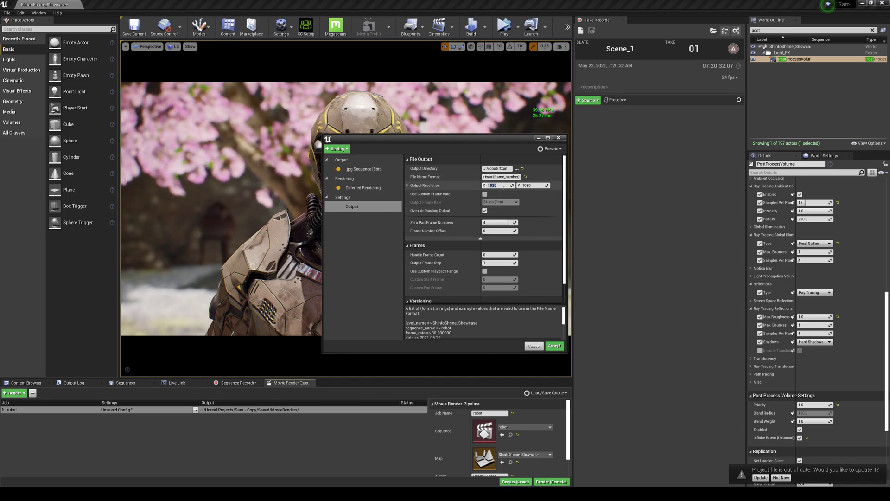
type("4096")
key("Tab")
type("21")
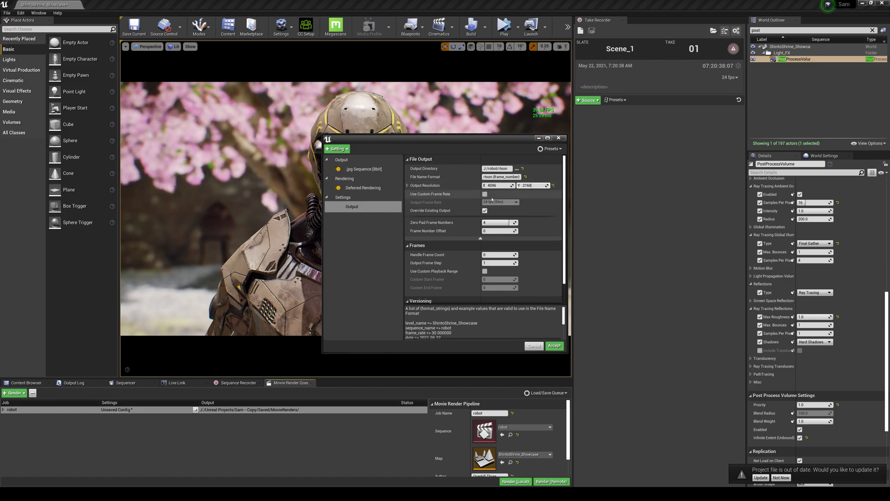
left_click(485, 271)
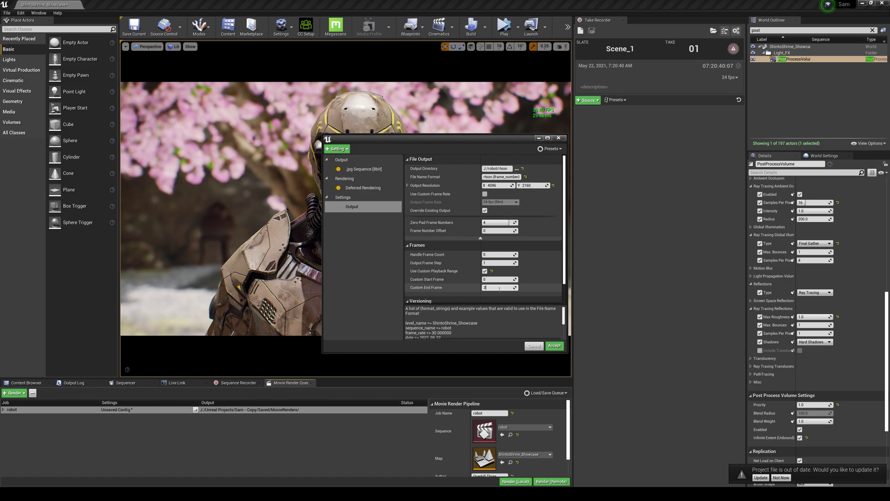
Replace the .jpg output with .png Sequence [8bit] and add Console Variables with one entry
left_click(351, 169)
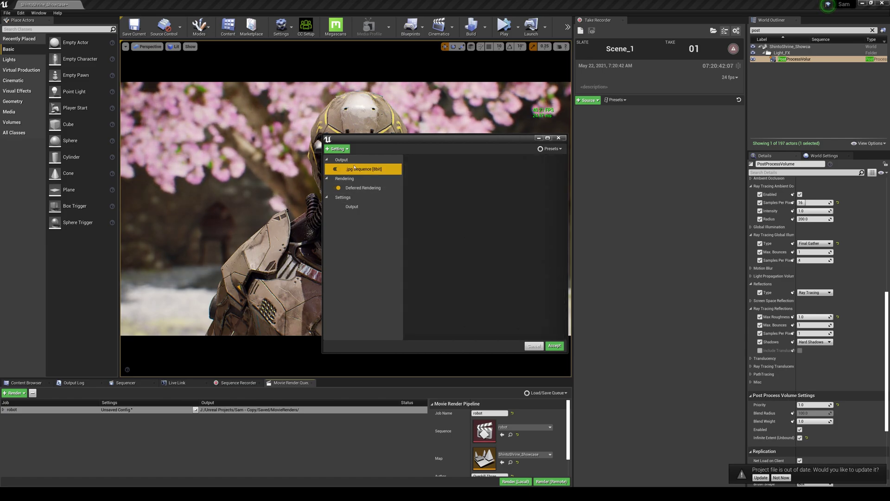
left_click(337, 149)
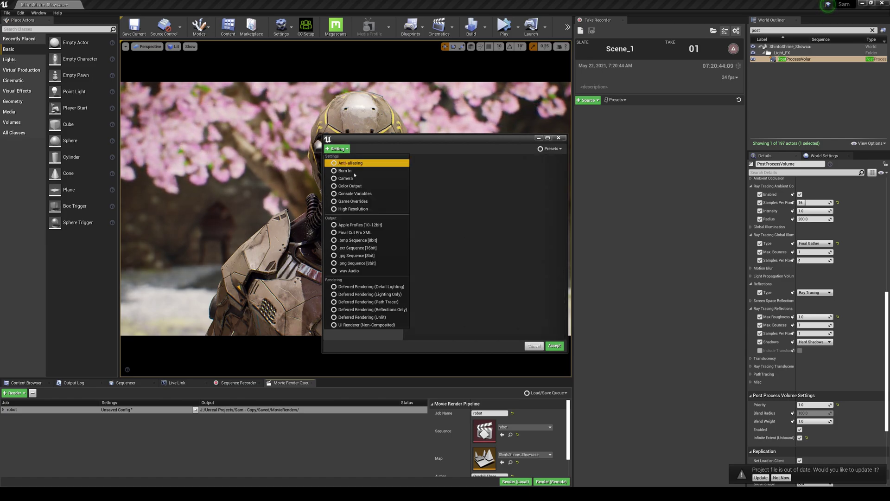
left_click(375, 262)
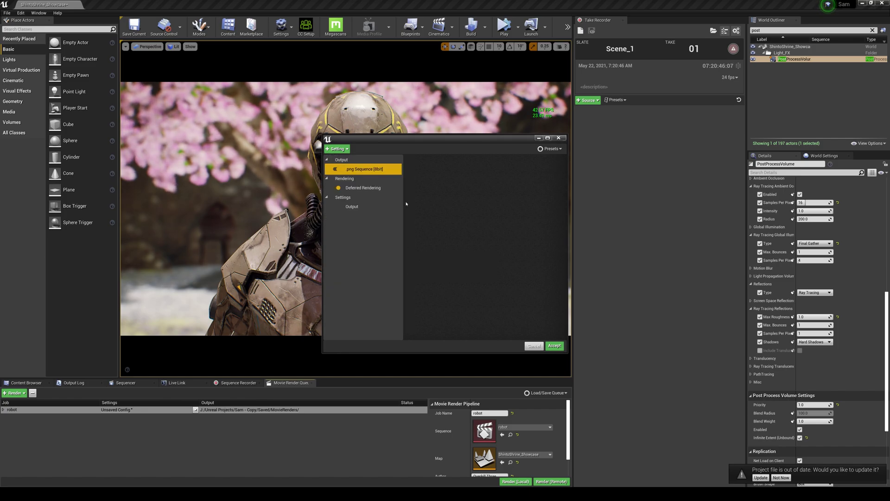
left_click(337, 149)
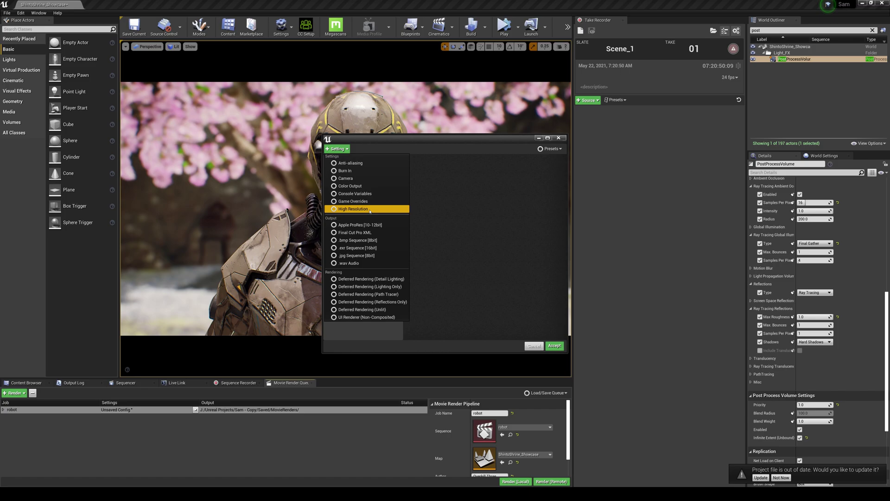
left_click(355, 193)
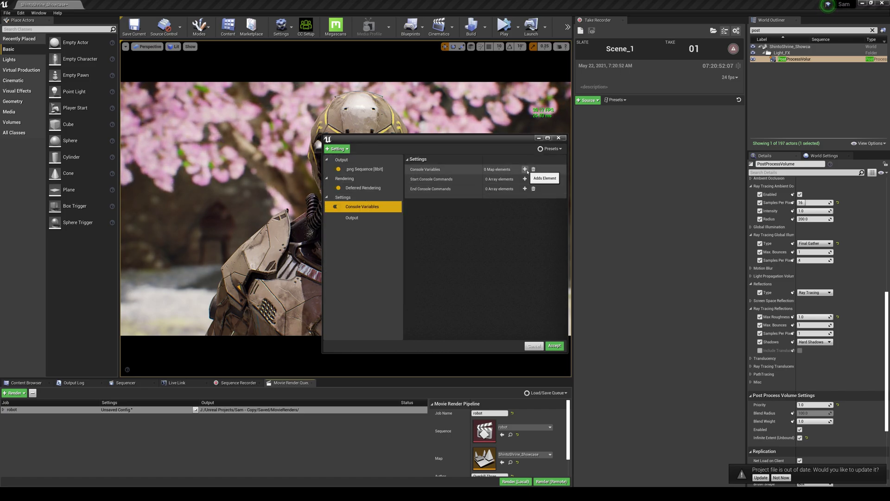
left_click(525, 169)
Reposition and resize the render settings window and widen the details column
left_click_drag(441, 139, 635, 138)
mouse_move(518, 351)
left_mouse_down()
mouse_move(532, 348)
mouse_move(518, 361)
left_mouse_up()
left_click_drag(652, 132, 631, 126)
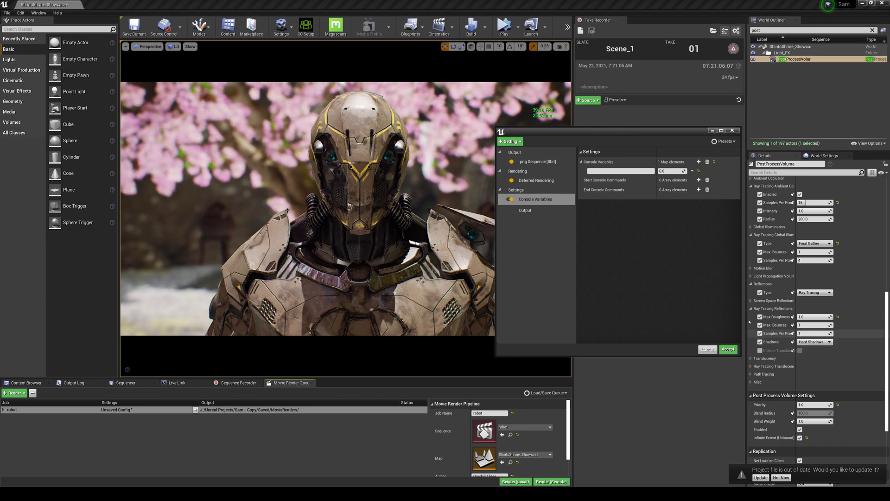
left_click_drag(747, 278, 724, 250)
left_click_drag(663, 131, 645, 136)
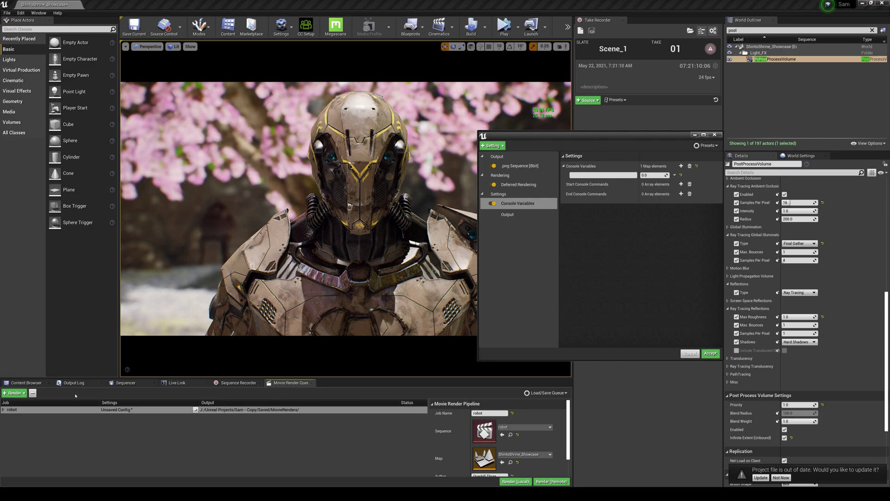
left_click(39, 13)
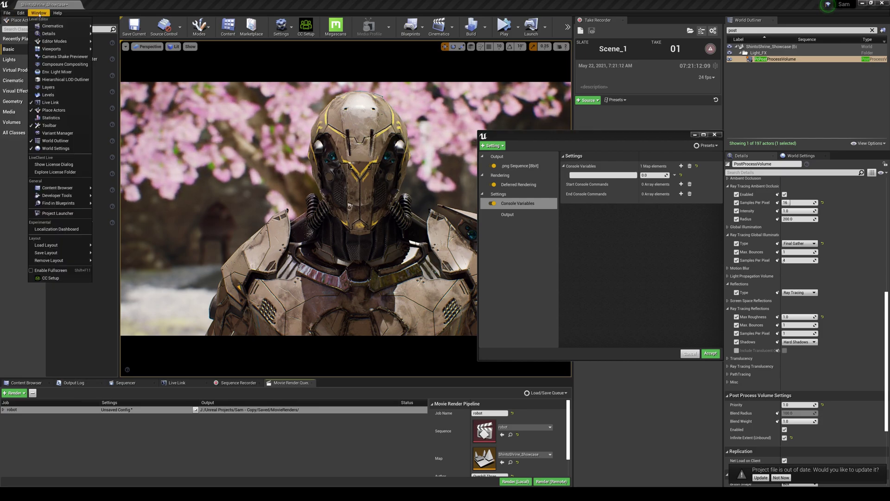
Show the Output Log and clear a mistyped console command
mouse_move(75, 197)
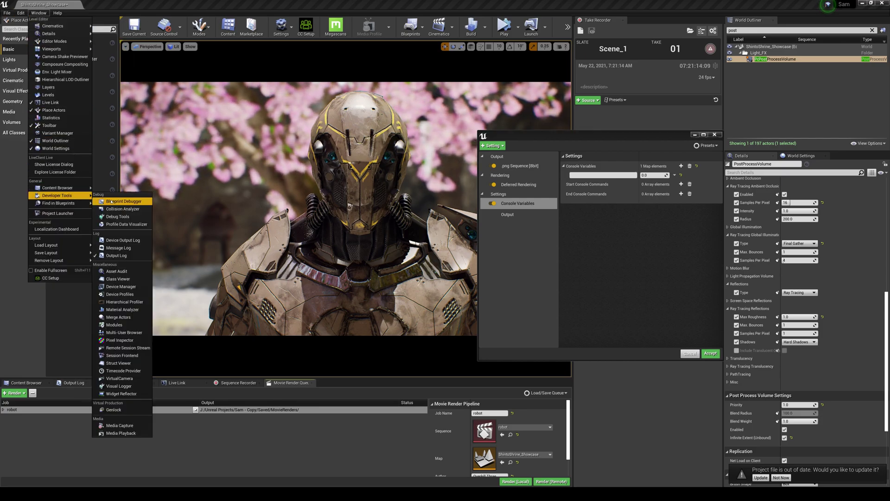
left_click(70, 383)
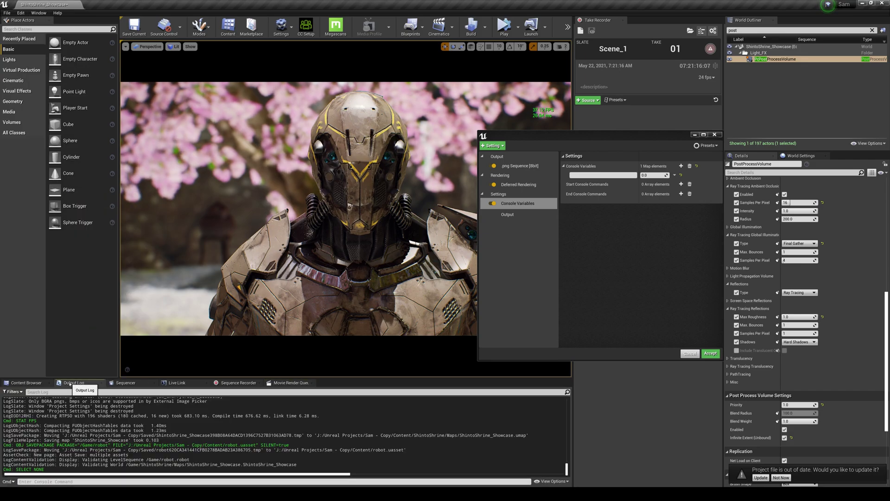
left_click(43, 482)
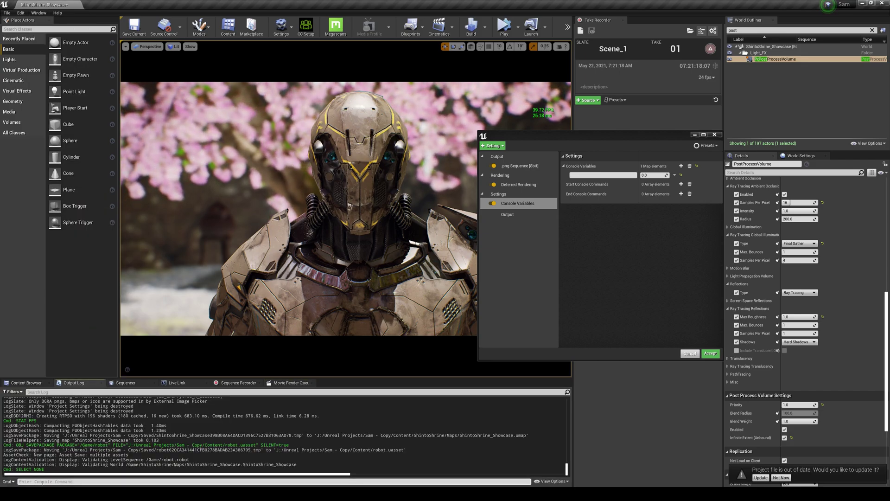
type("operati")
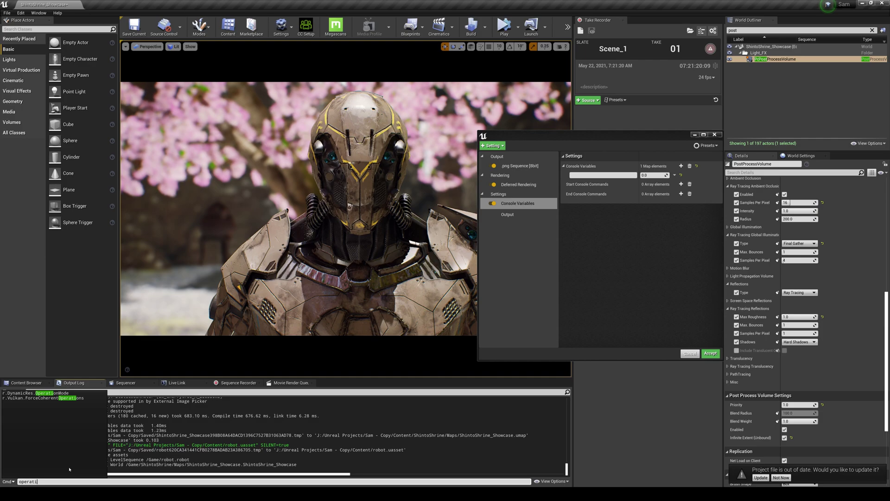
type("oncwall1")
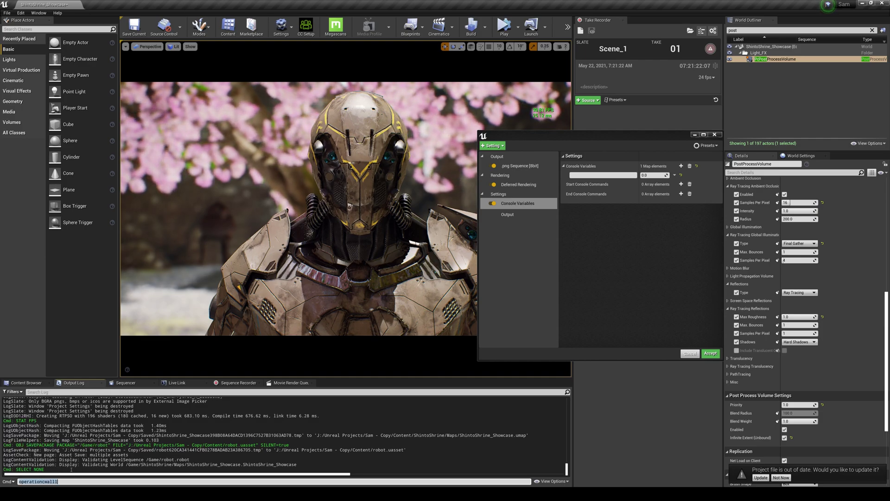
key("Return")
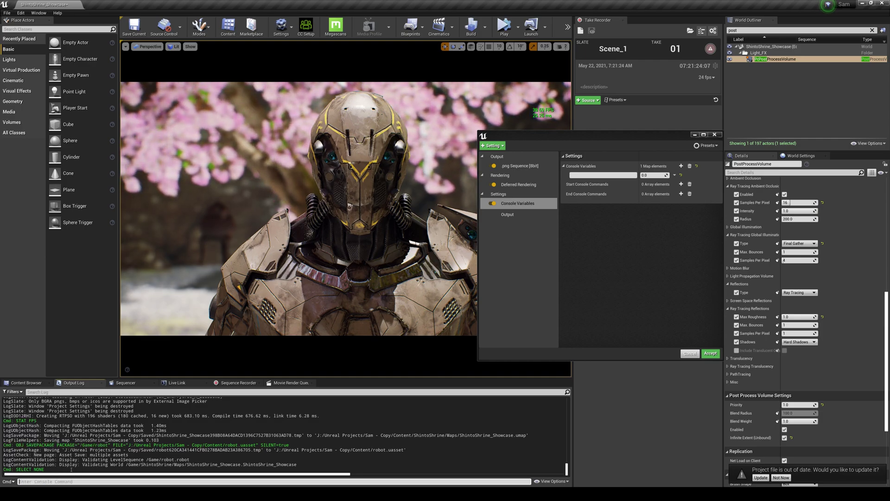
Type 'reflection' in the console and browse the matching variable suggestions
type("re")
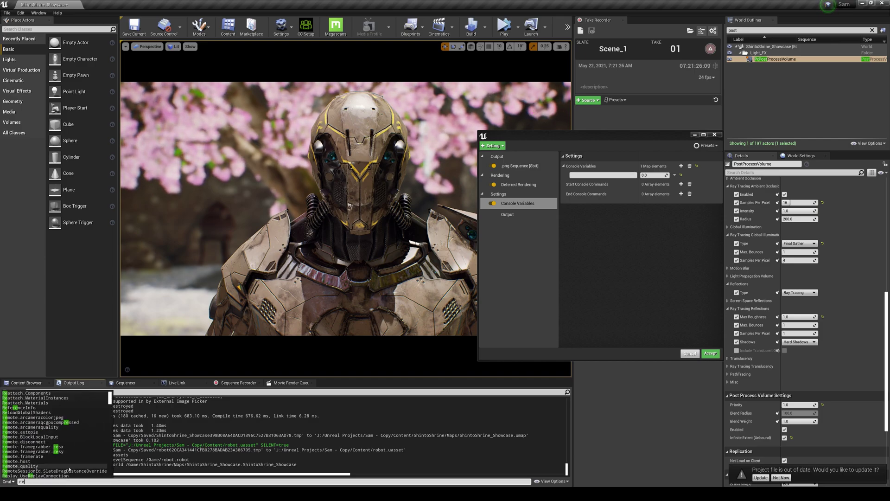
type("flection")
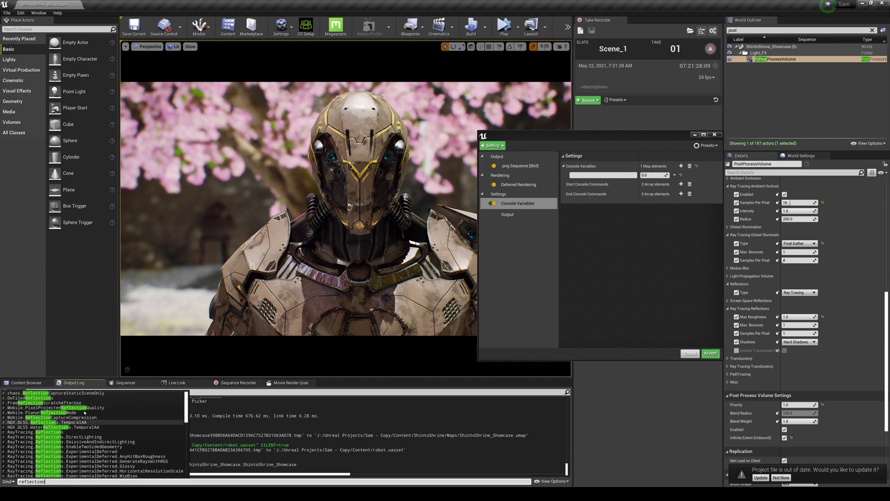
left_click_drag(188, 412, 185, 454)
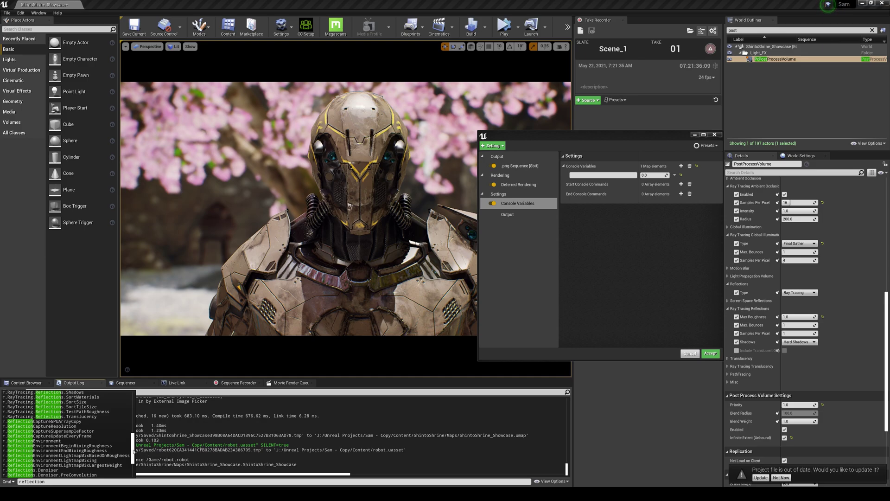
left_click_drag(134, 451, 134, 465)
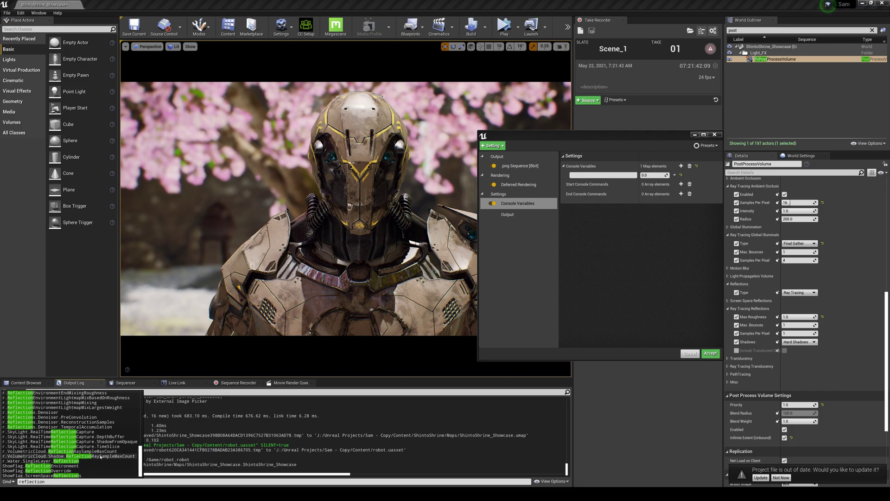
scroll(135, 468, "up", 10)
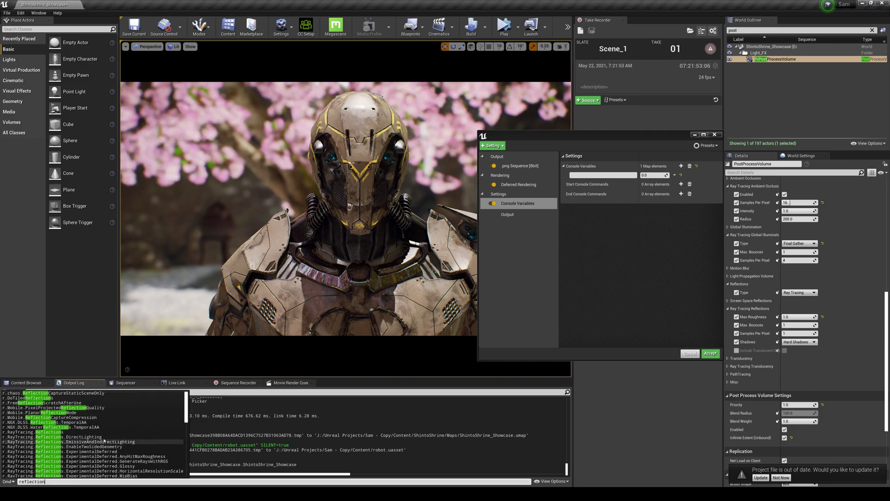
scroll(187, 416, "down", 4)
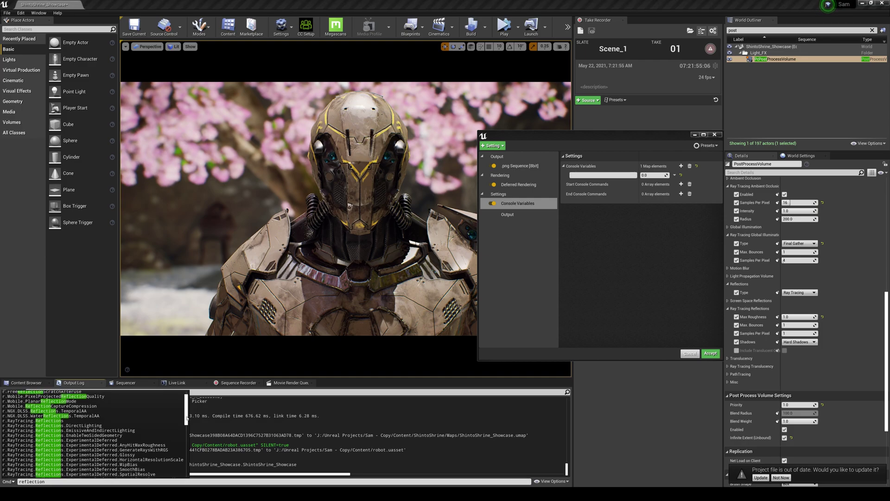
scroll(186, 427, "down", 3)
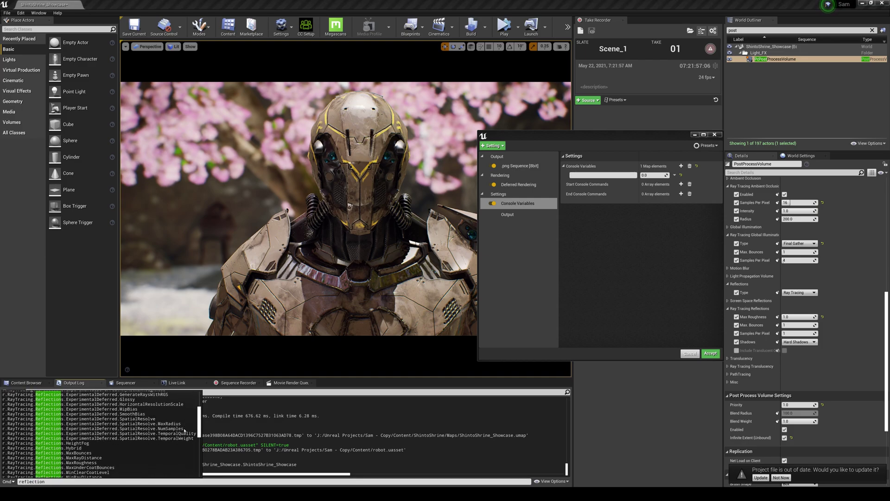
scroll(184, 437, "down", 1)
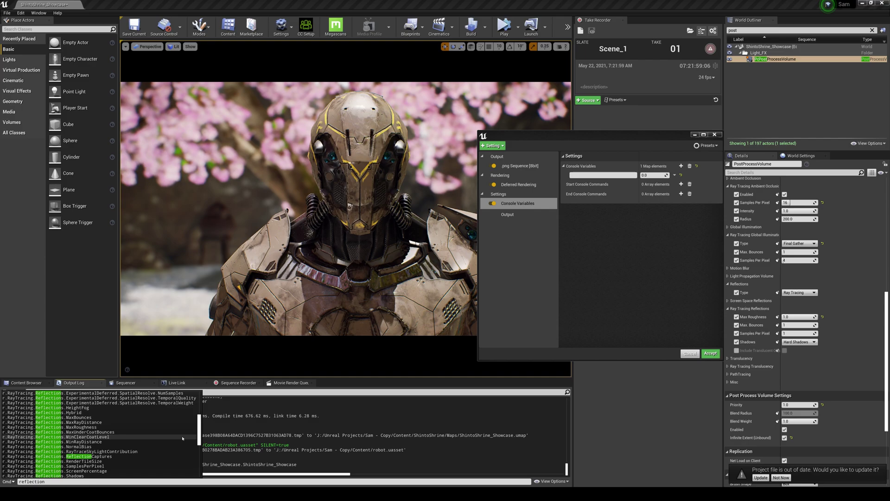
Query help for r.RayTracing.Reflections.SamplesPerPixel with '?' and copy the variable name
left_click(100, 466)
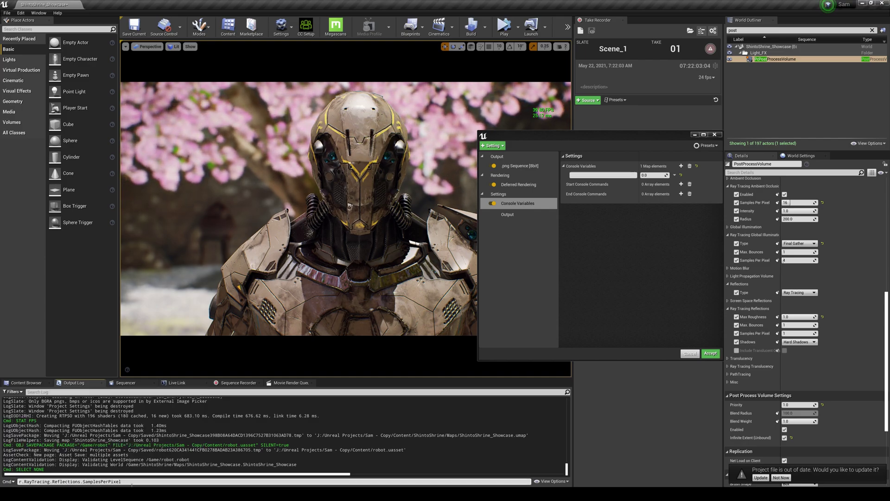
type("?")
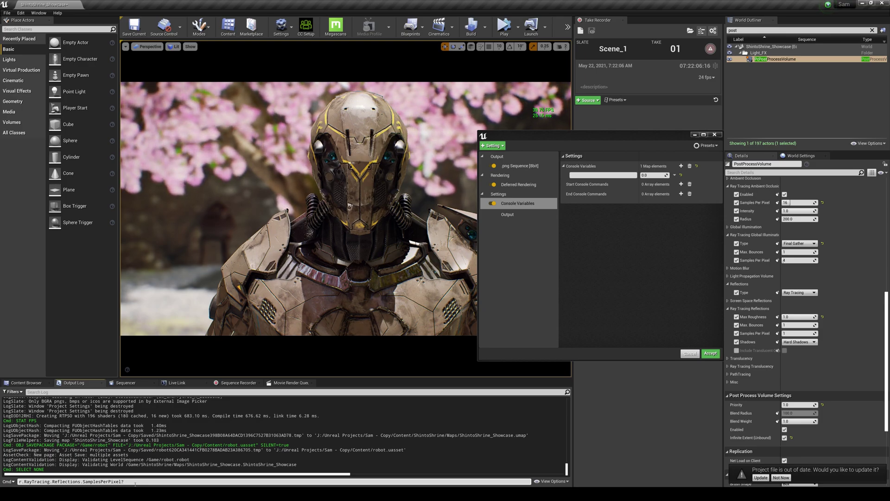
key("Return")
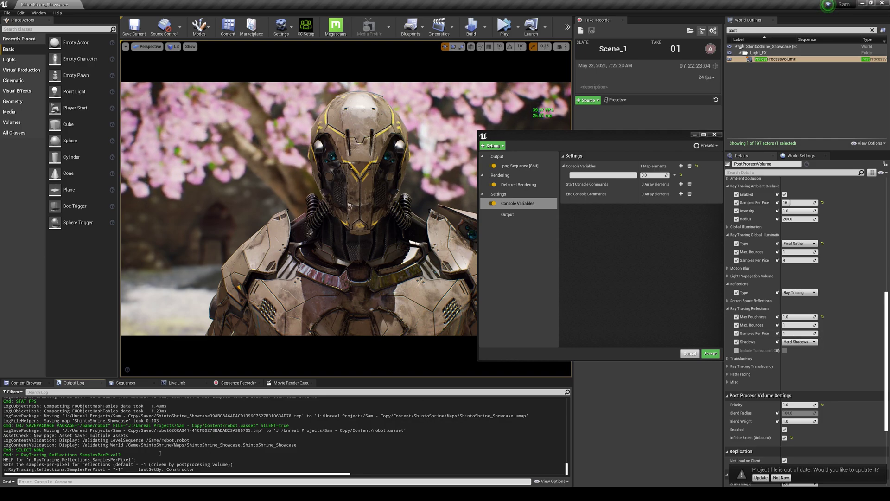
left_click_drag(107, 469, 2, 470)
right_click(16, 468)
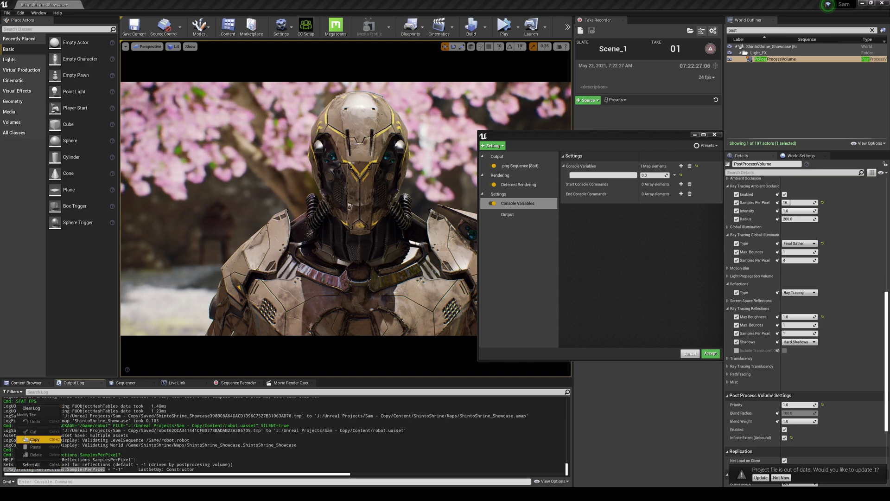
left_click(35, 439)
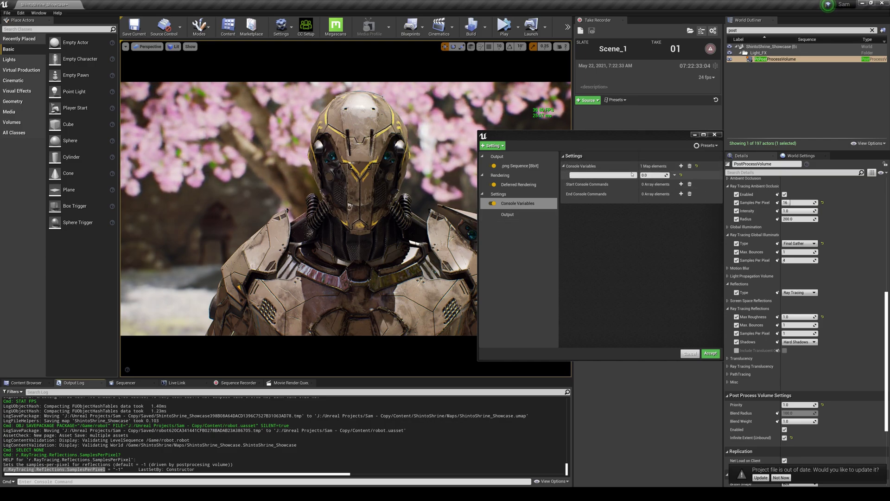
Set the console variable r.RayTracing.Reflections.SamplesPerPixel to 64 in the render job
left_click(603, 175)
key("ctrl+v")
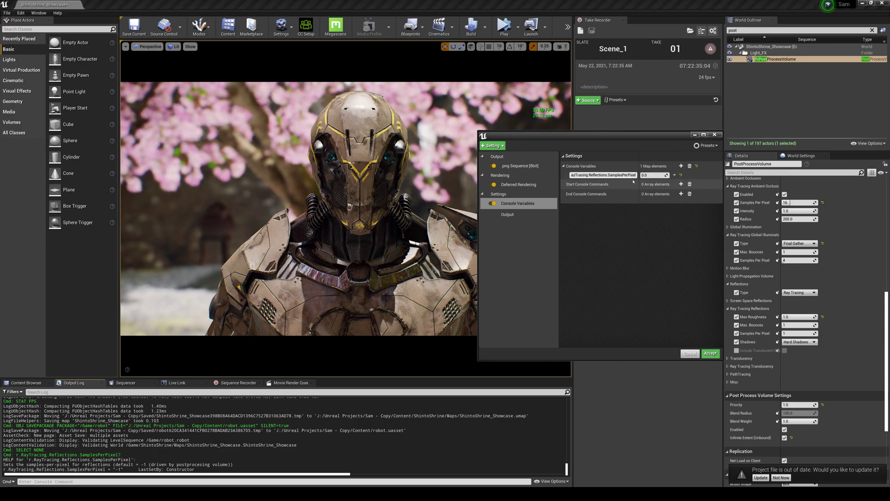
key("shift+Home")
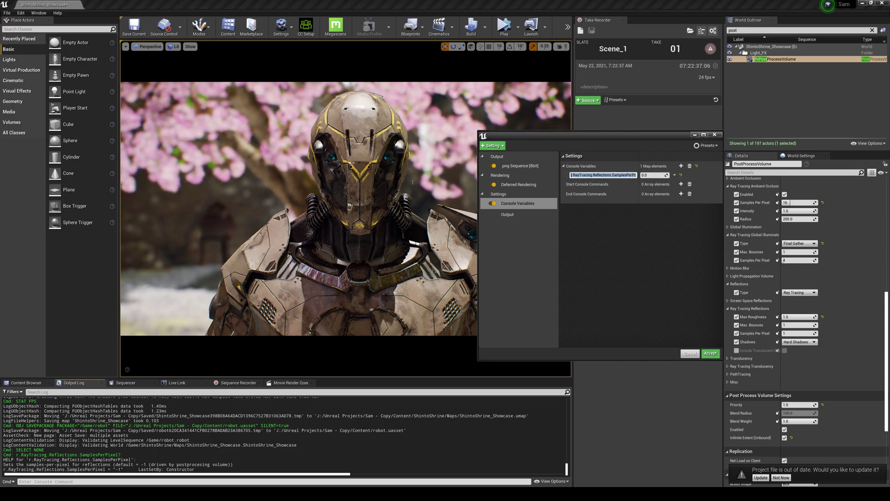
key("End")
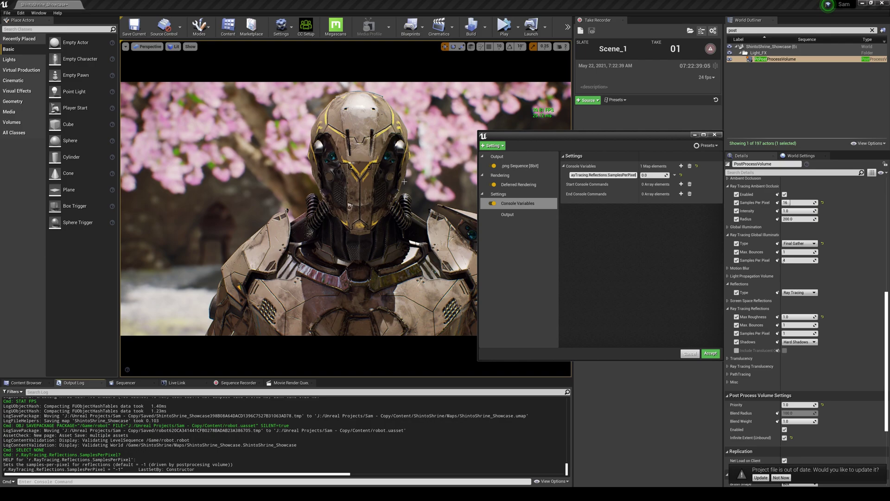
key("Tab")
type("64")
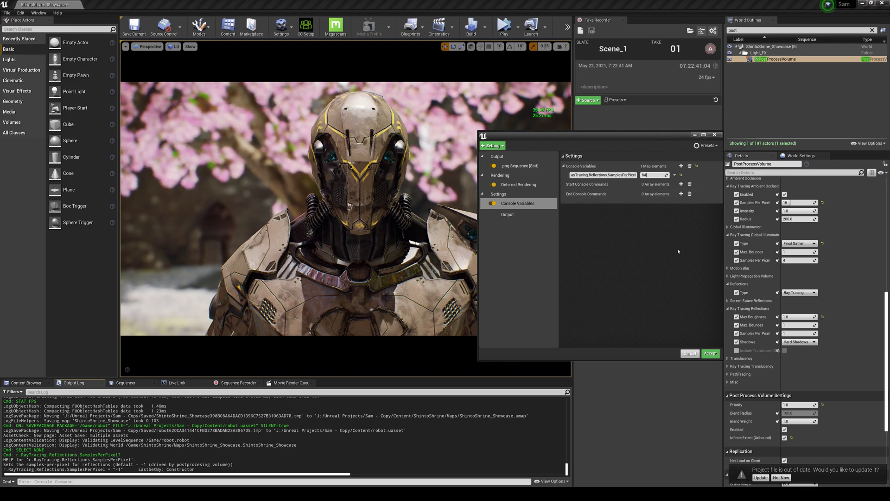
key("Return")
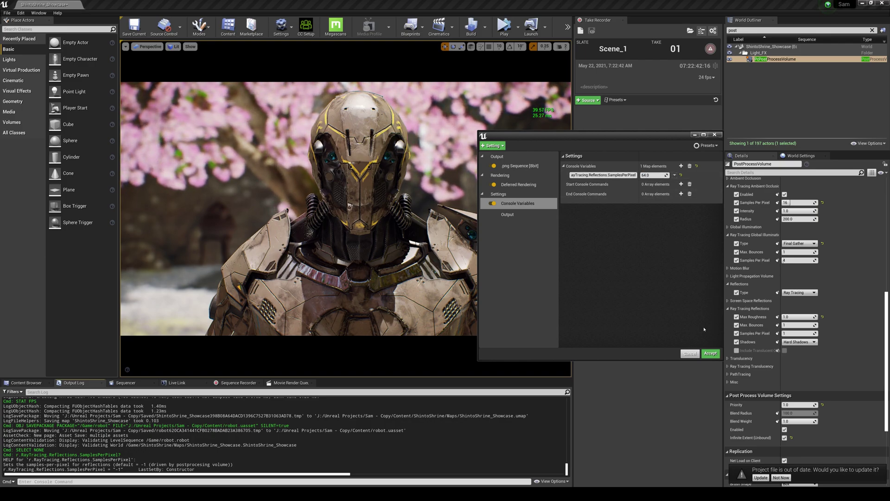
Accept the render settings and start rendering the robot job locally
left_click(710, 353)
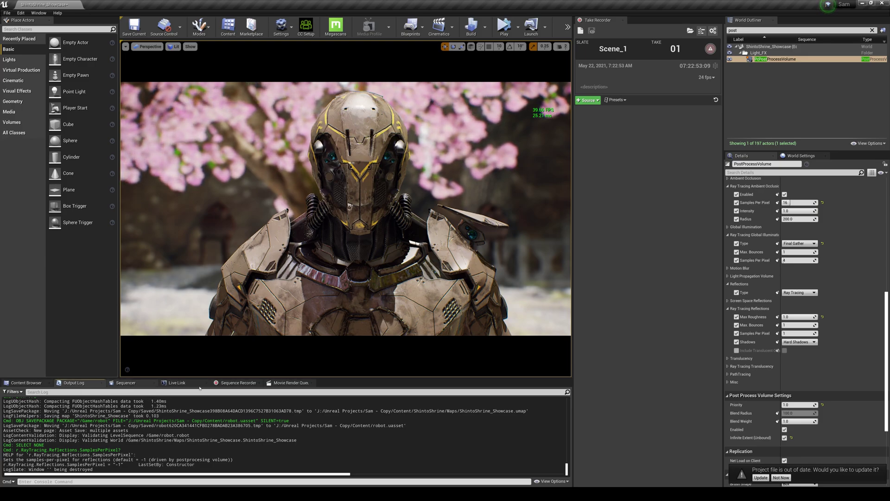
left_click(291, 383)
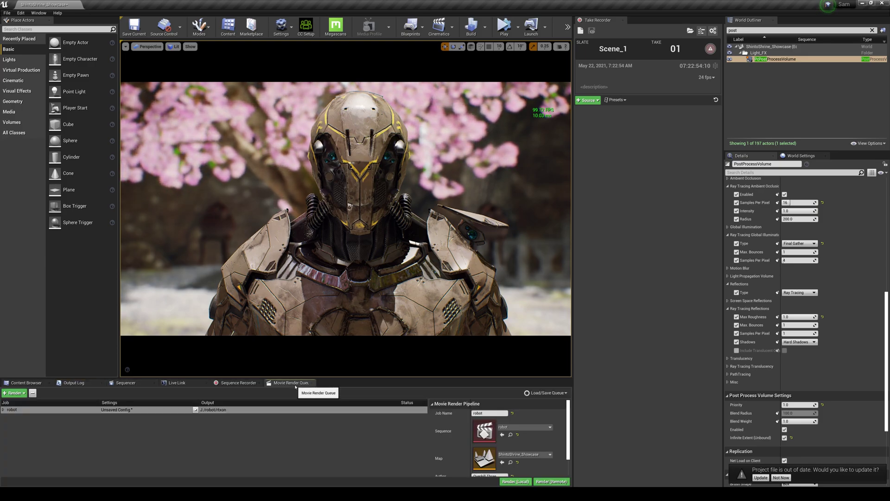
left_click(519, 482)
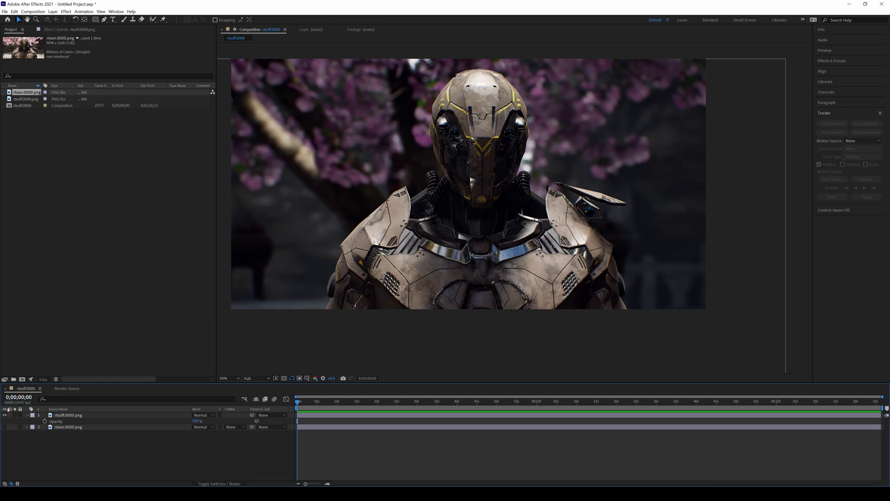
Show the rtxon.0000.png layer, inspect the helmet at full size, and drop rtxoff opacity to 85%
left_click(4, 427)
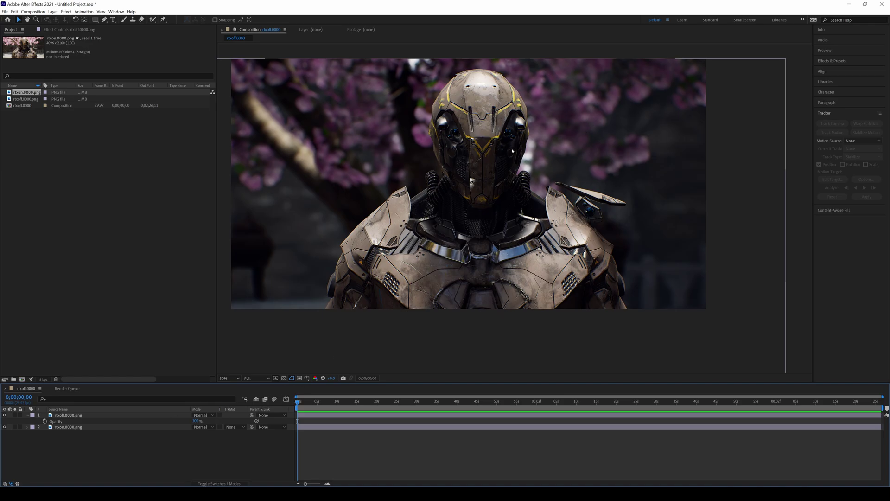
key("slash")
left_click_drag(485, 149, 494, 233)
scroll(457, 225, "up", 2)
scroll(495, 232, "down", 2)
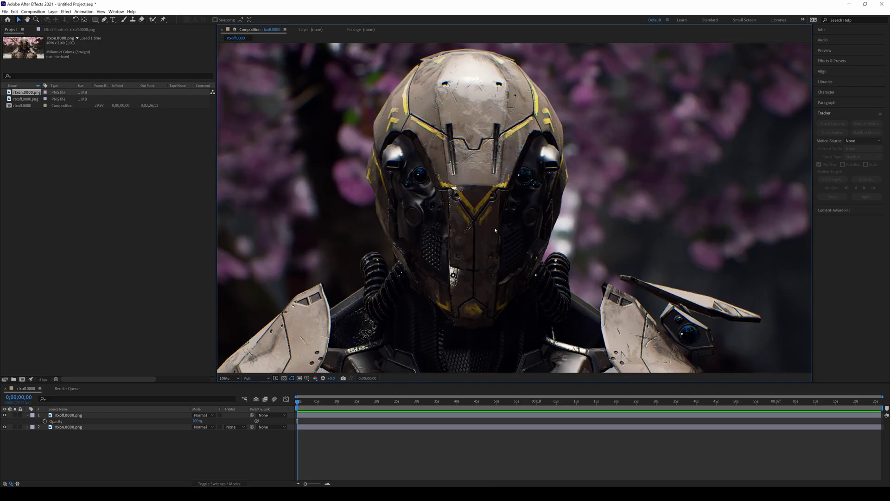
scroll(496, 230, "down", 2)
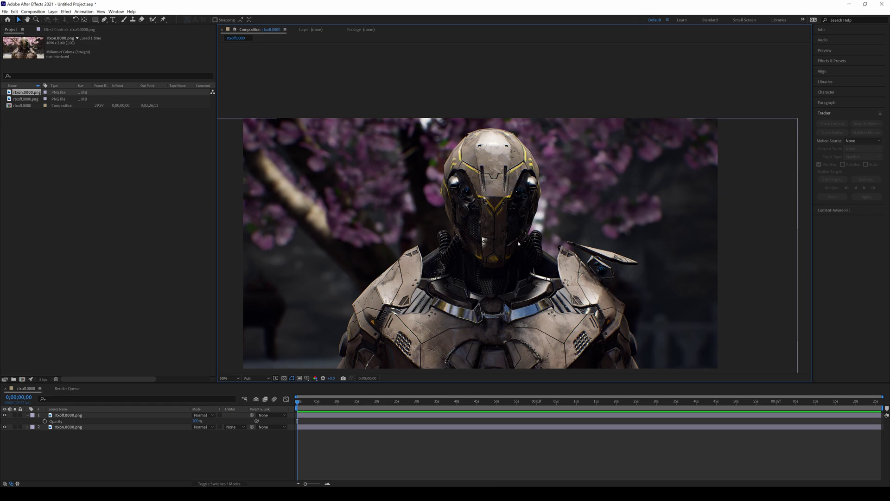
left_click(328, 339)
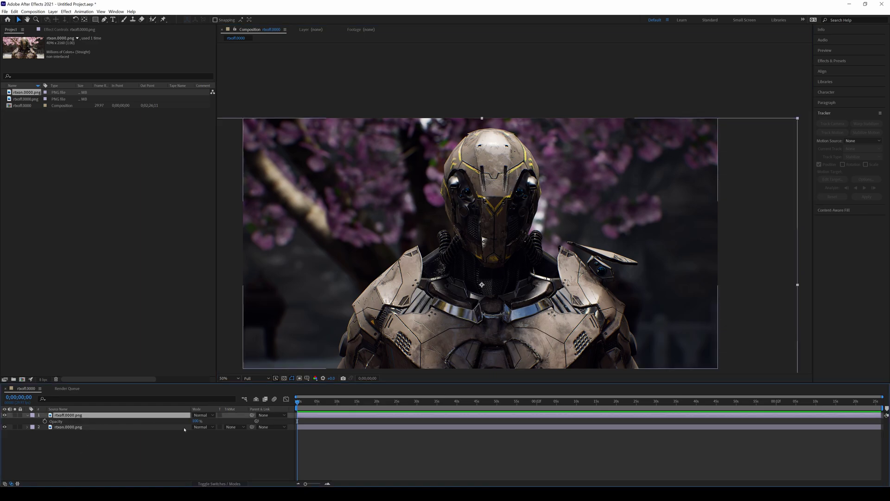
mouse_move(195, 420)
left_mouse_down()
mouse_move(144, 426)
mouse_move(179, 426)
left_mouse_up()
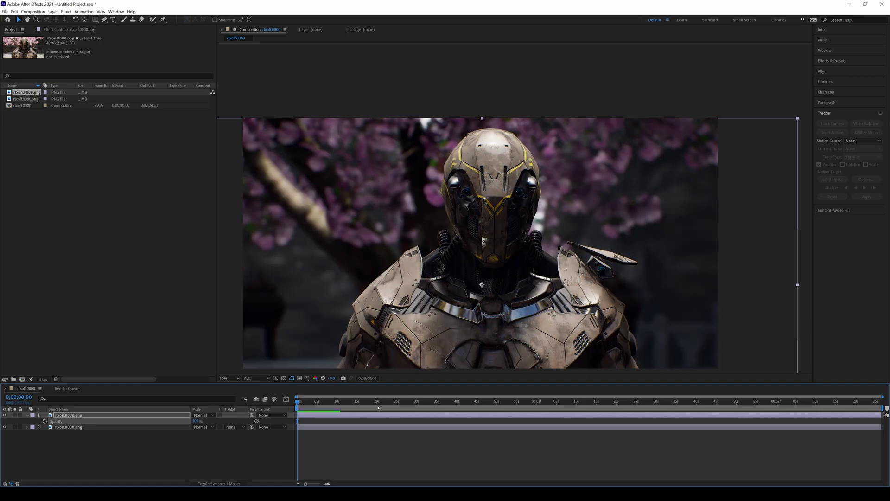
Pan across the robot's chest armour and set the rtxoff layer's opacity to 80%
scroll(454, 328, "up", 4)
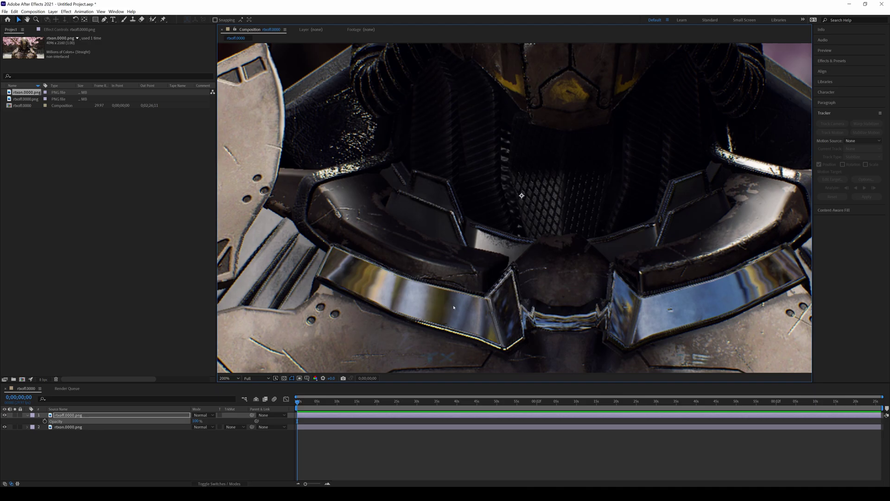
scroll(476, 307, "down", 2)
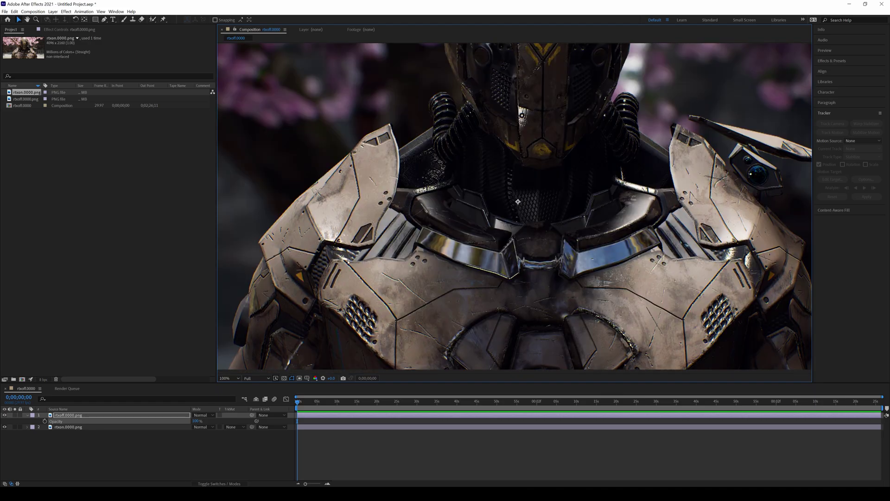
left_click_drag(453, 275, 386, 294)
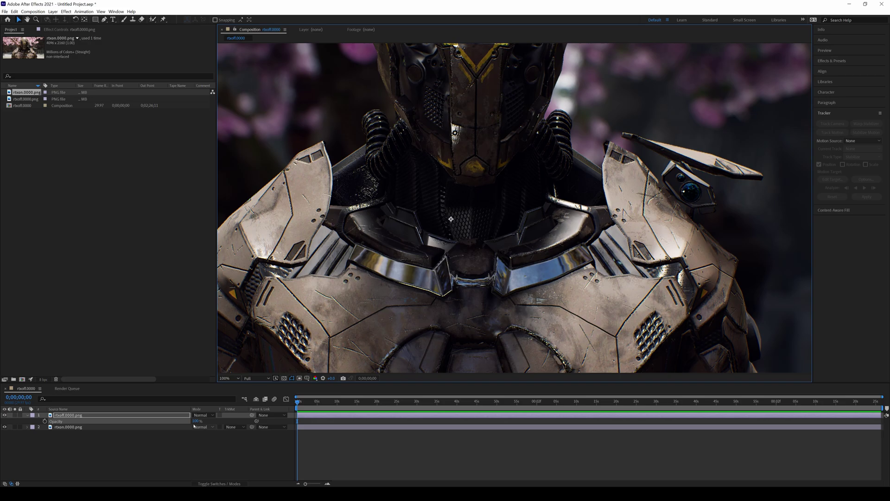
type("80")
key("Return")
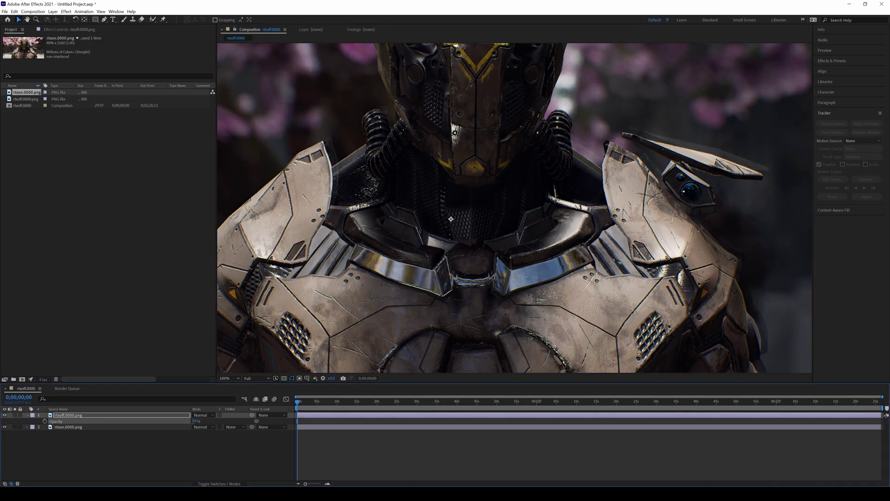
Fade the rtxoff layer to nearly 0% opacity and compare reflections on the robot's head
left_click_drag(195, 421, 161, 423)
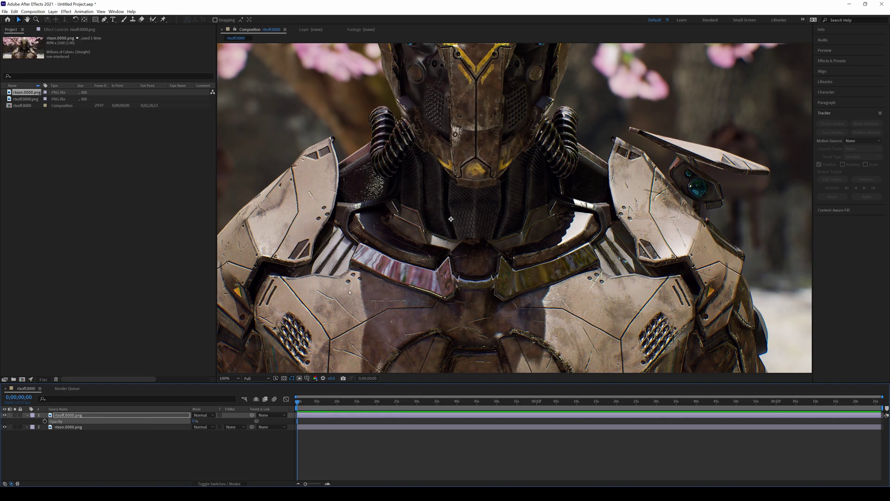
scroll(358, 286, "up", 2)
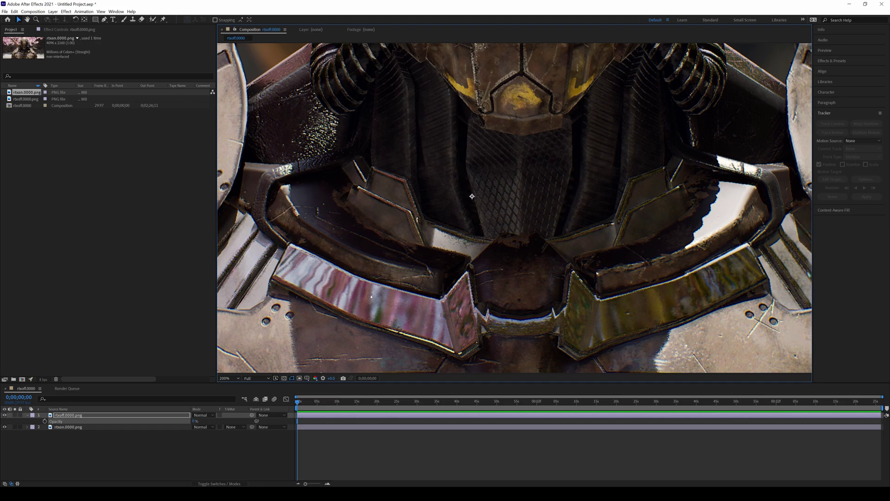
scroll(371, 296, "down", 2)
left_click_drag(493, 202, 454, 365)
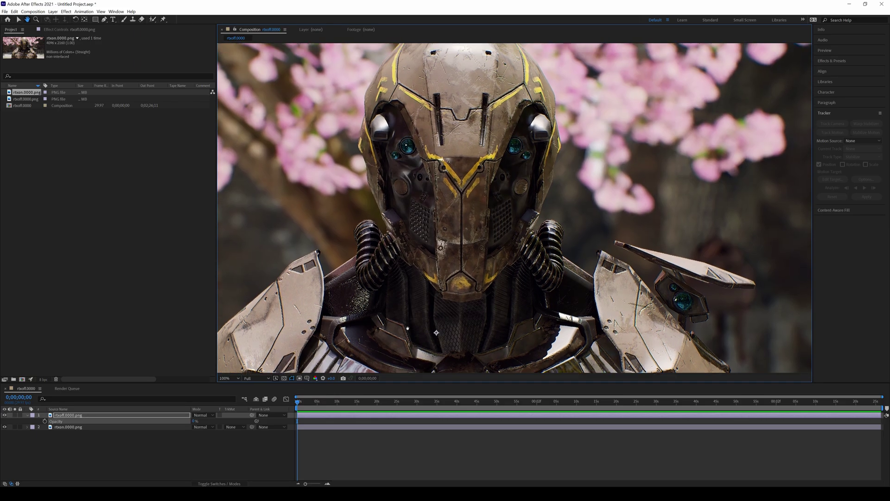
scroll(499, 255, "up", 2)
key("v")
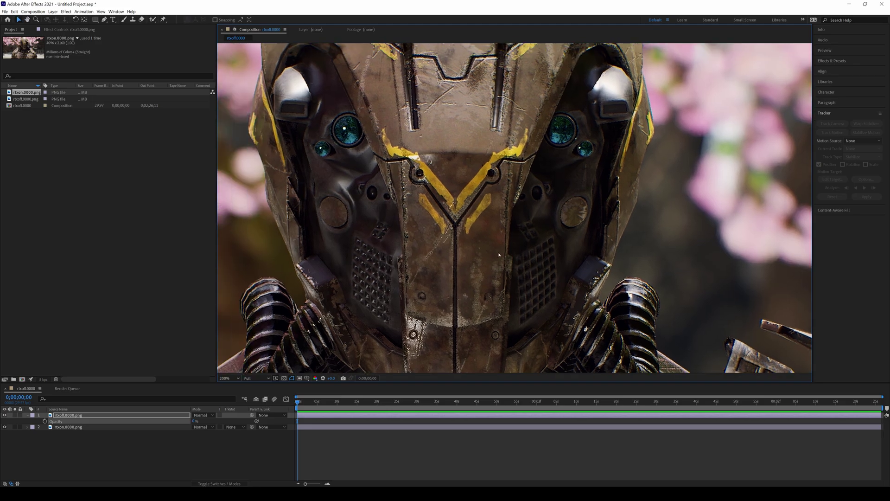
scroll(499, 255, "down", 2)
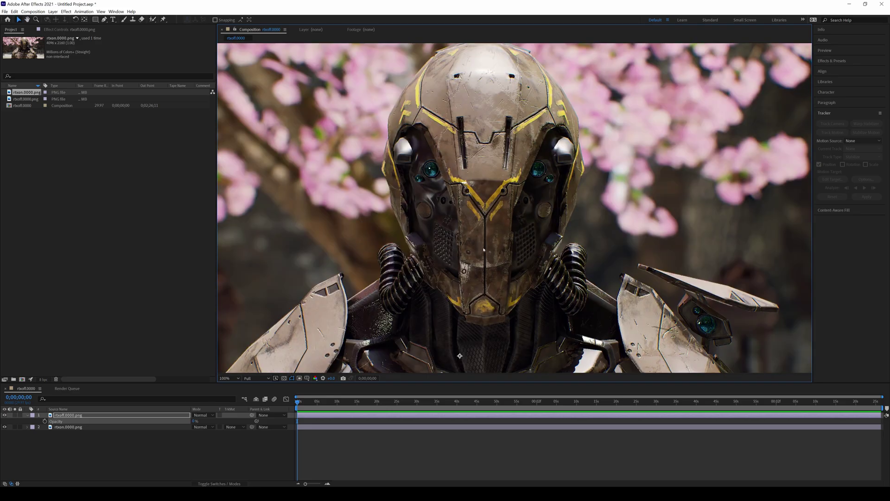
scroll(484, 250, "down", 2)
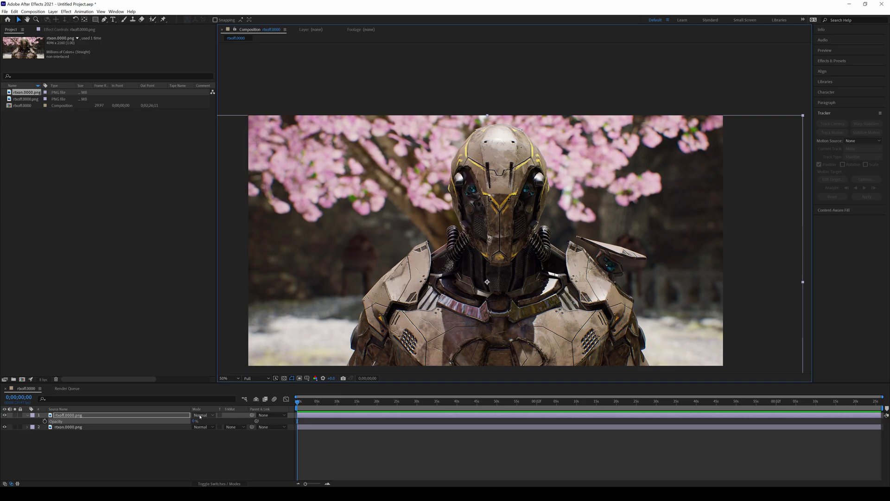
Scrub the rtxoff.0000.png layer's opacity up from 0% to 14%
mouse_move(195, 421)
left_mouse_down()
mouse_move(243, 422)
mouse_move(196, 421)
left_mouse_up()
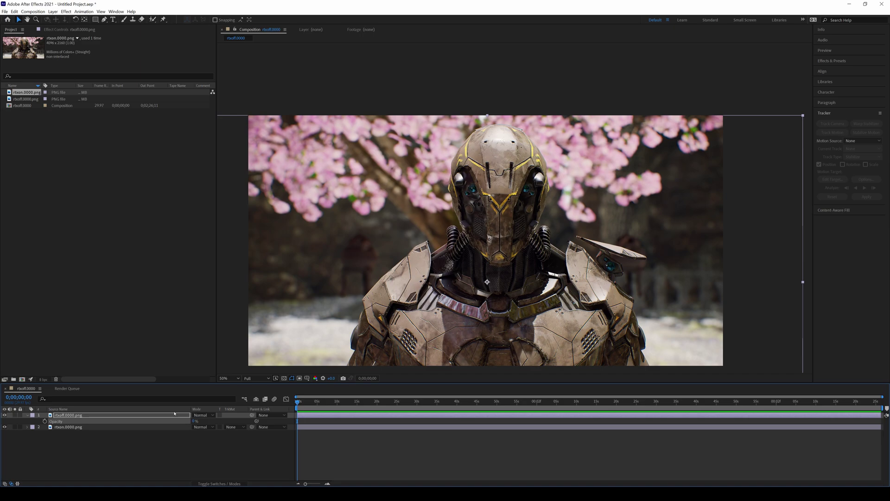
left_click(174, 414)
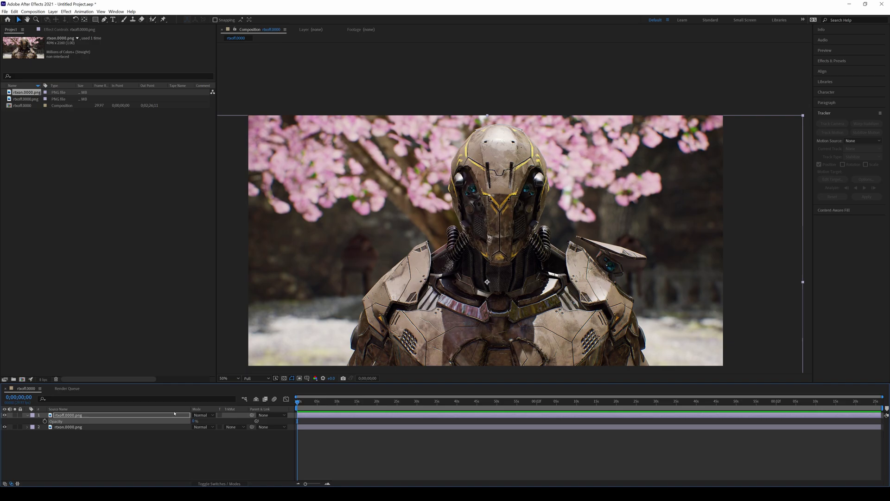